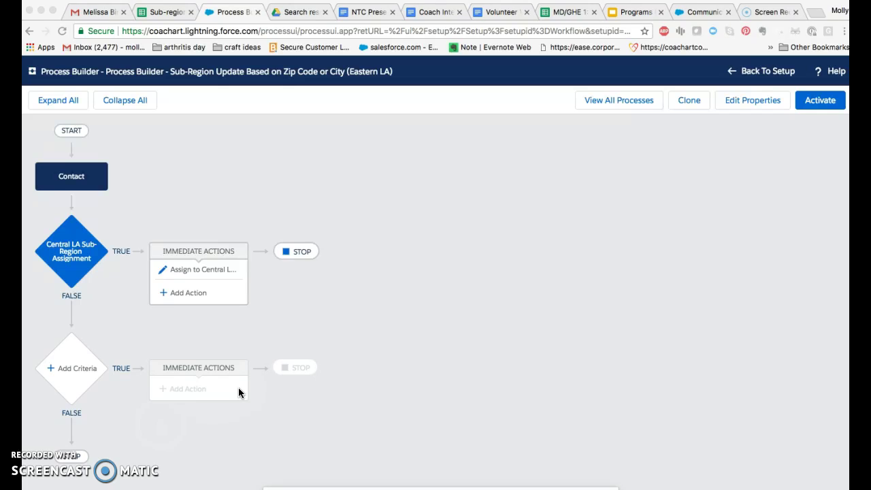
# - Review the process's Contact object, the Central LA Sub-Region Assignment criteria and its Assign to Central LA Sub-region update action
pyautogui.click(230, 385)
pyautogui.click(72, 179)
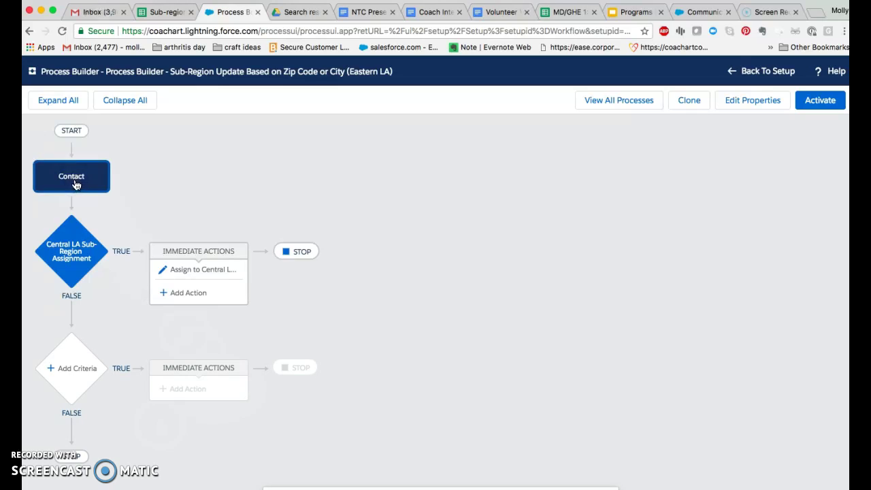
pyautogui.click(78, 255)
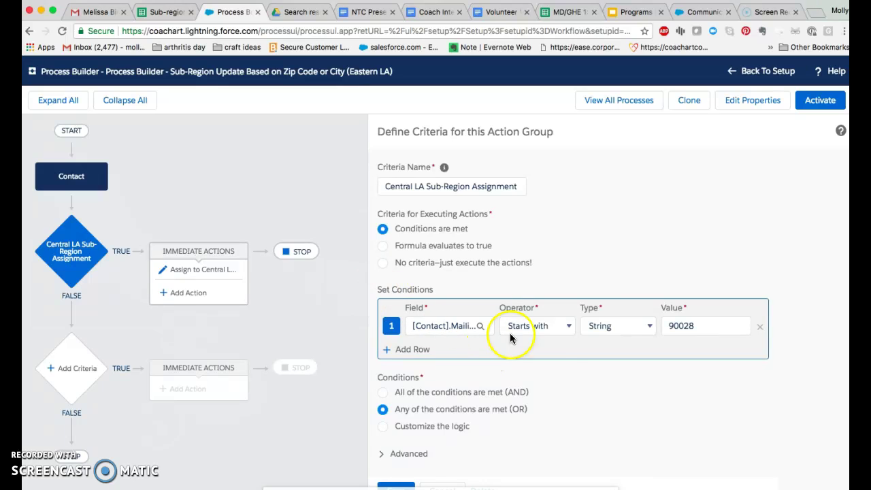
pyautogui.click(202, 271)
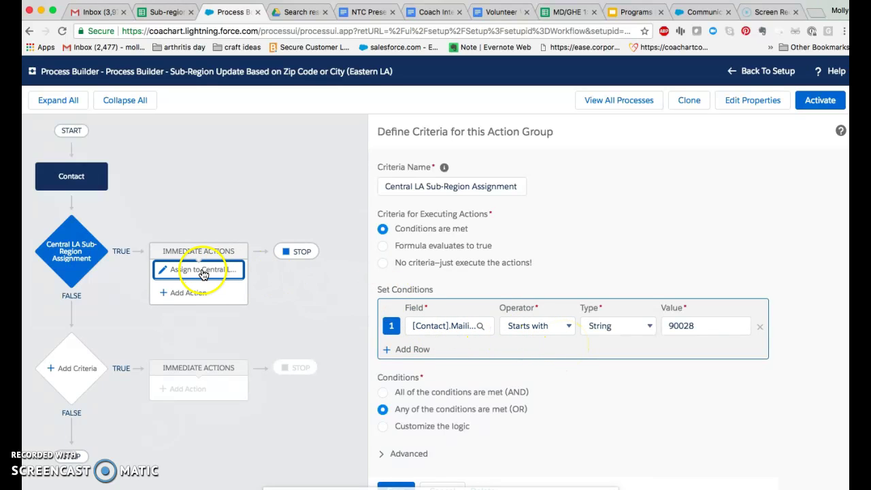
pyautogui.click(202, 275)
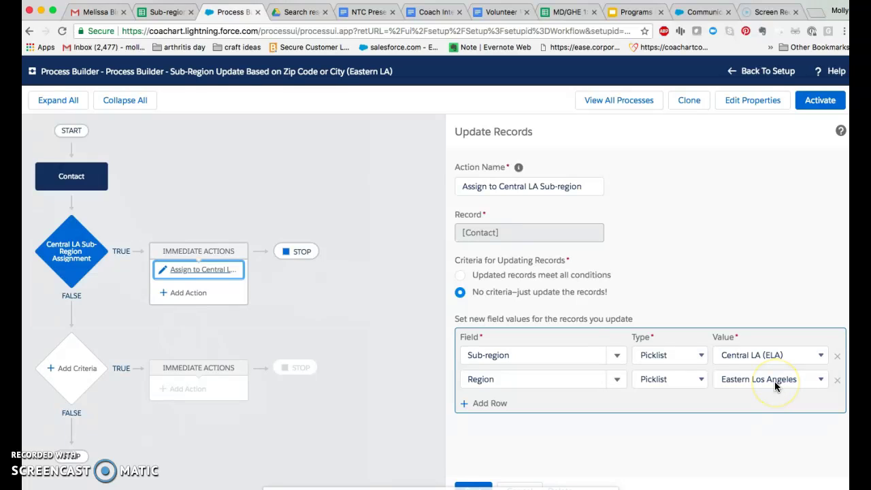
# - Add a second condition row to the Central LA criteria, and select zip code 90093 in the Google Sheets Sub-region Definitions spreadsheet
pyautogui.click(72, 252)
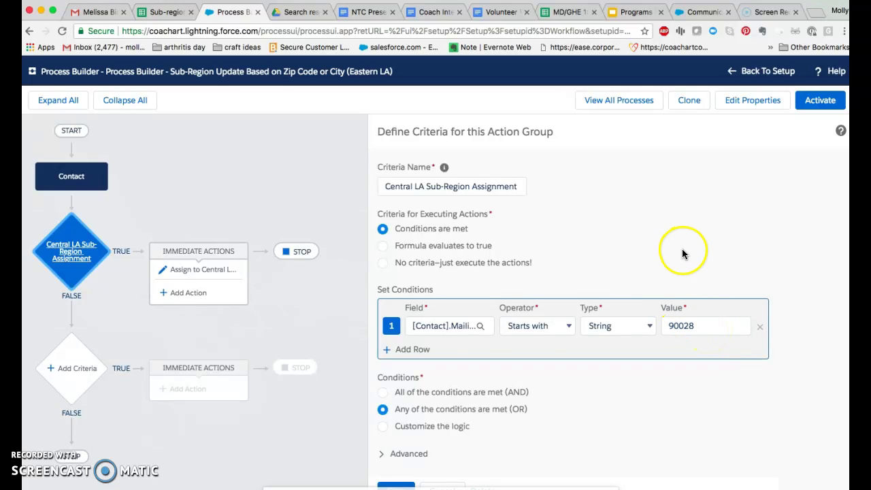
pyautogui.click(403, 351)
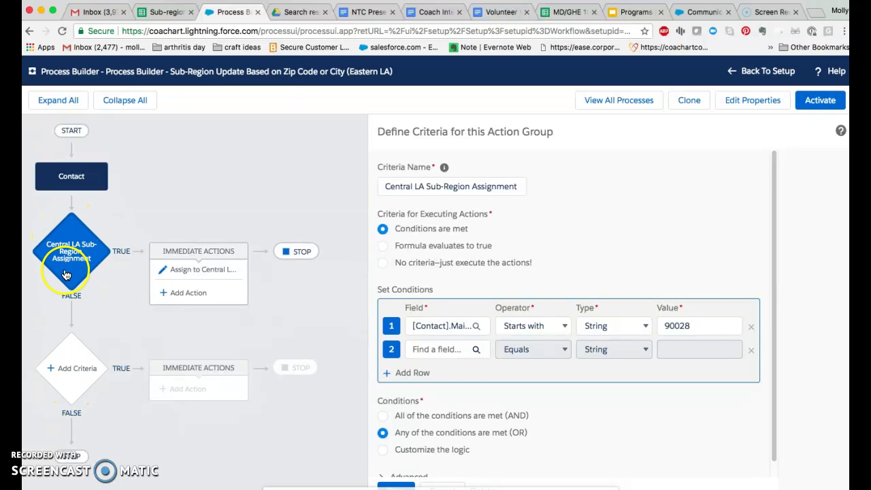
pyautogui.click(166, 13)
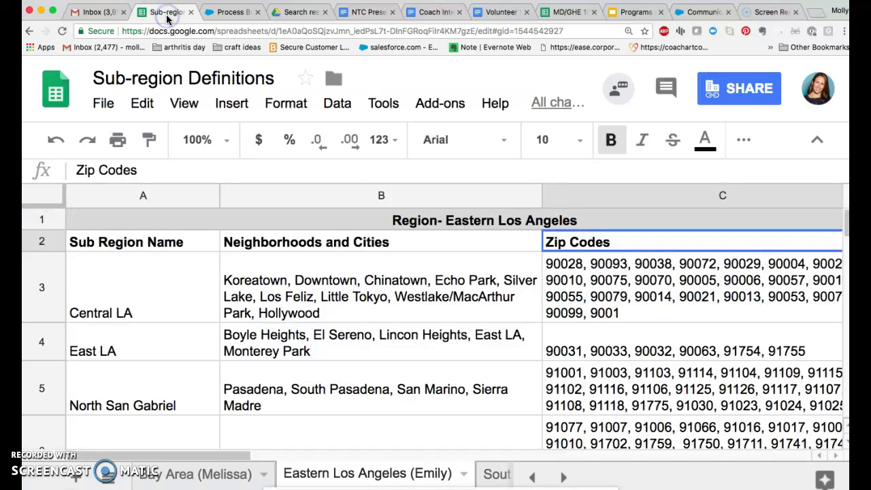
pyautogui.click(599, 289)
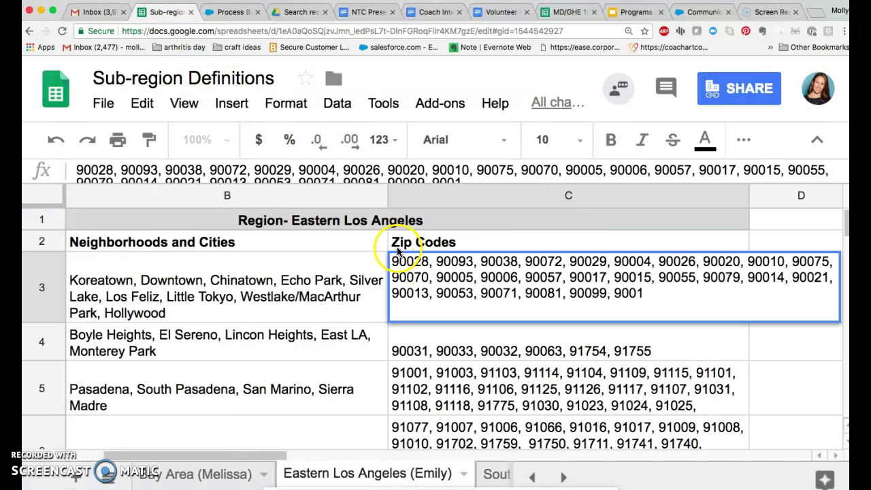
pyautogui.doubleClick(468, 261)
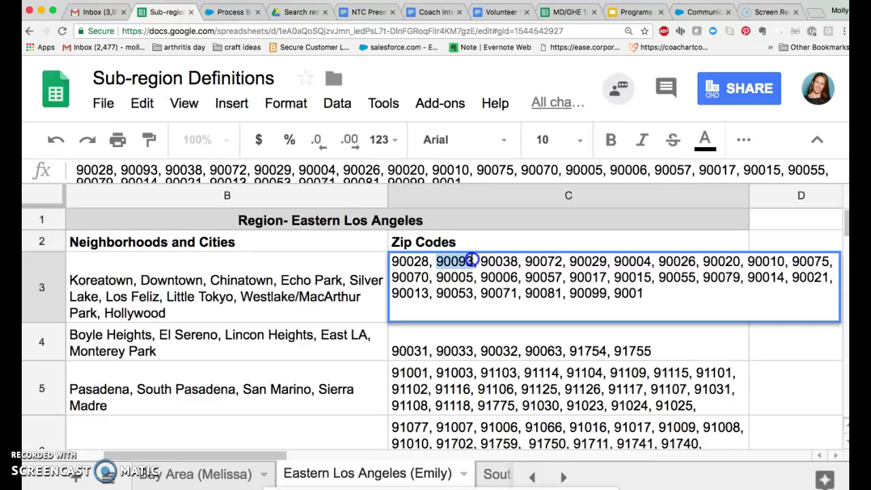
# - Back in Process Builder, set the second condition's field to the Contact's Mailing Zip/Postal Code
pyautogui.click(233, 15)
pyautogui.click(455, 349)
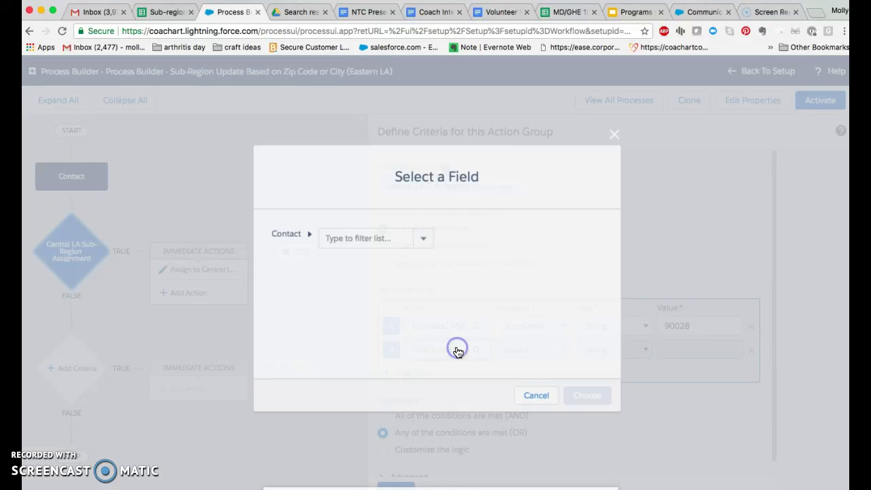
pyautogui.click(345, 238)
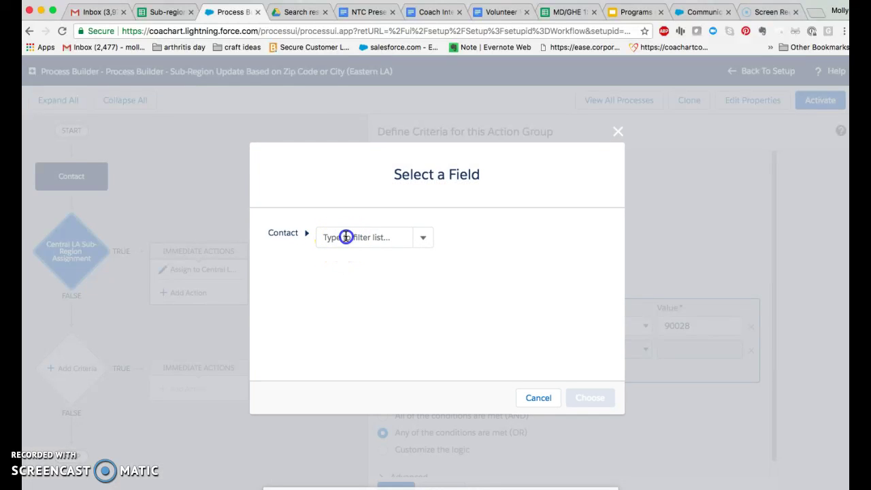
pyautogui.write('zip')
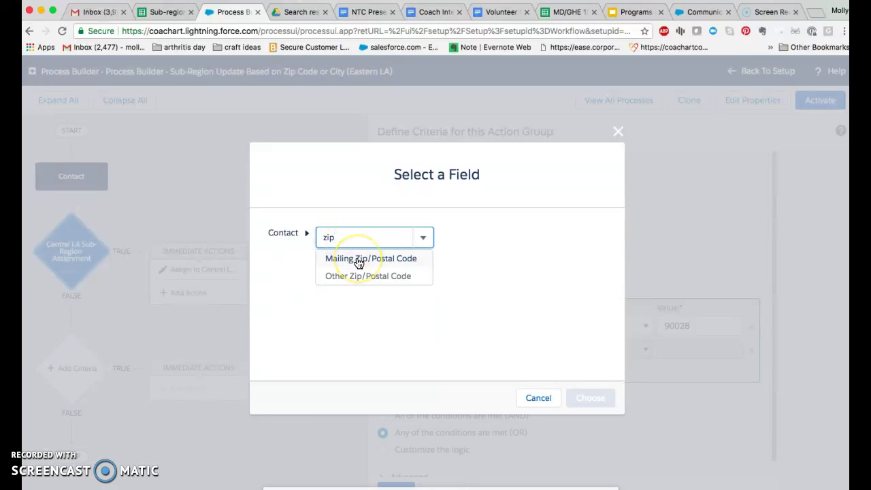
pyautogui.click(373, 259)
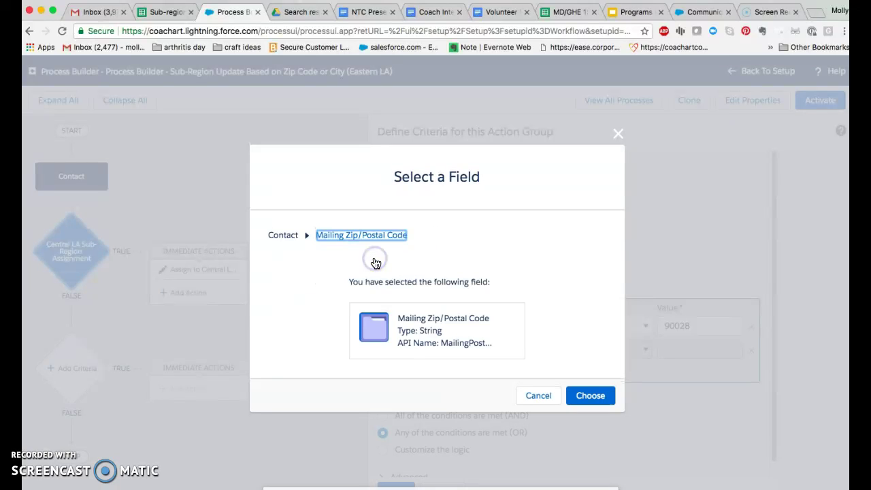
pyautogui.click(591, 396)
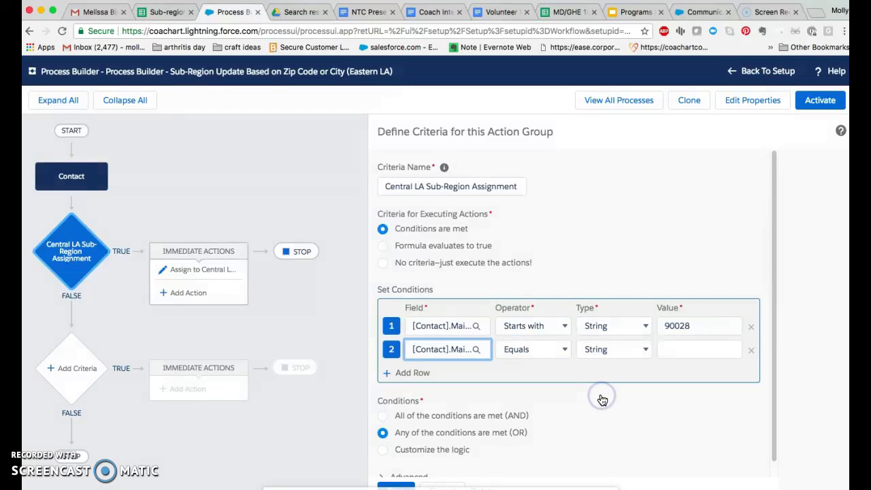
# - Set the second condition's operator to Starts with and its value to 90093
pyautogui.click(559, 351)
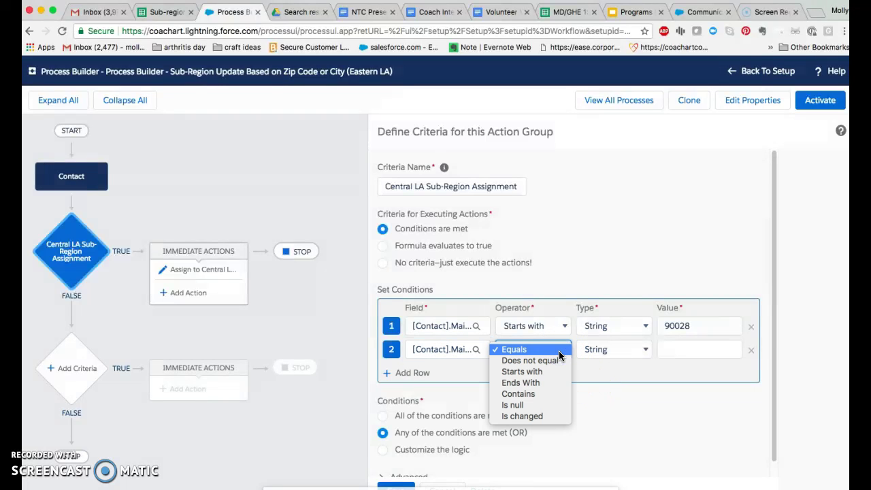
pyautogui.click(556, 371)
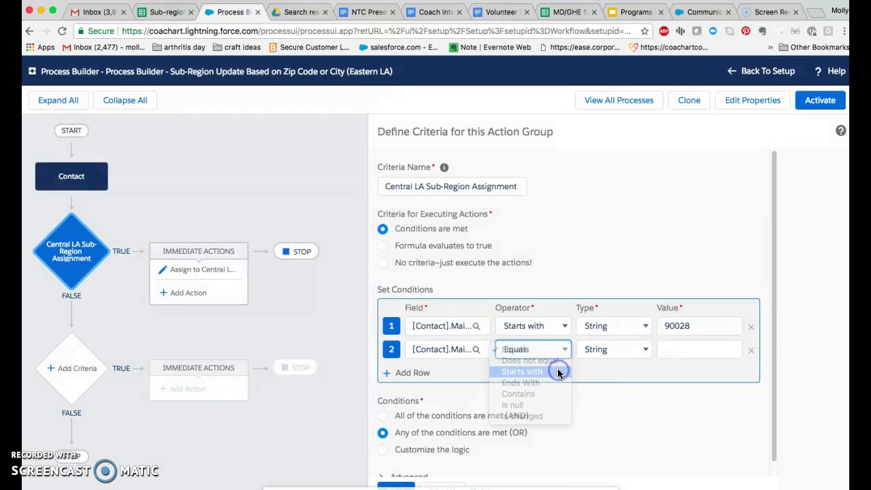
pyautogui.click(669, 348)
pyautogui.write('90093')
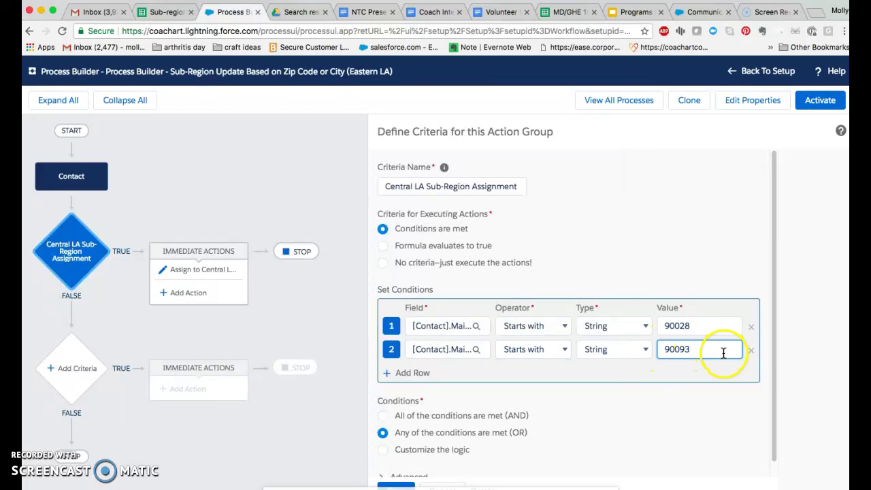
# - Add a third condition row, and select zip code 90038 in the Google Sheets Sub-region Definitions spreadsheet
pyautogui.click(415, 373)
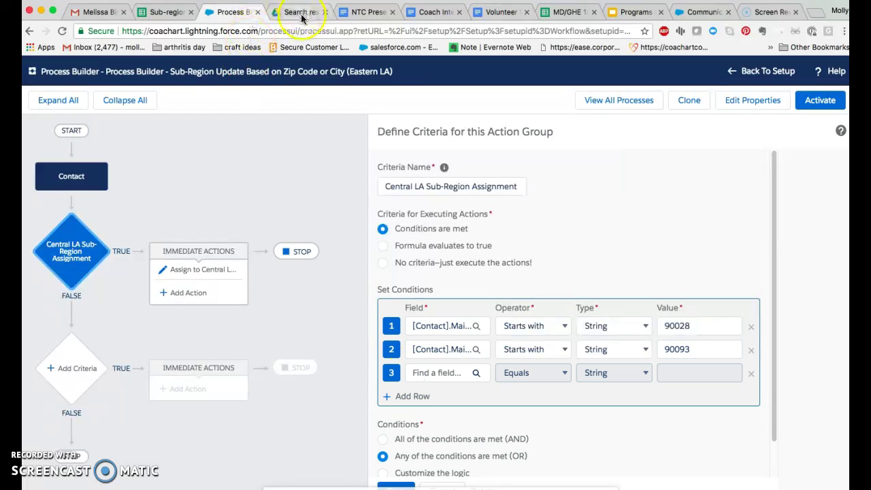
pyautogui.click(168, 15)
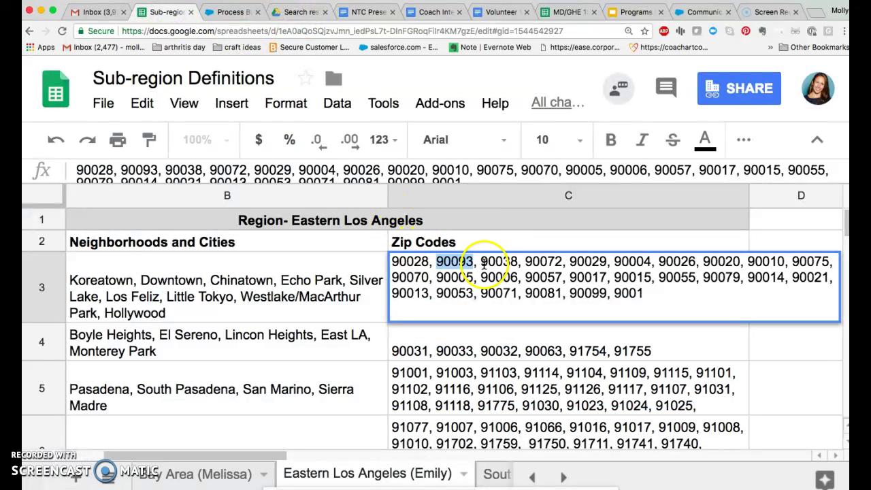
pyautogui.moveTo(481, 261); pyautogui.dragTo(520, 262)
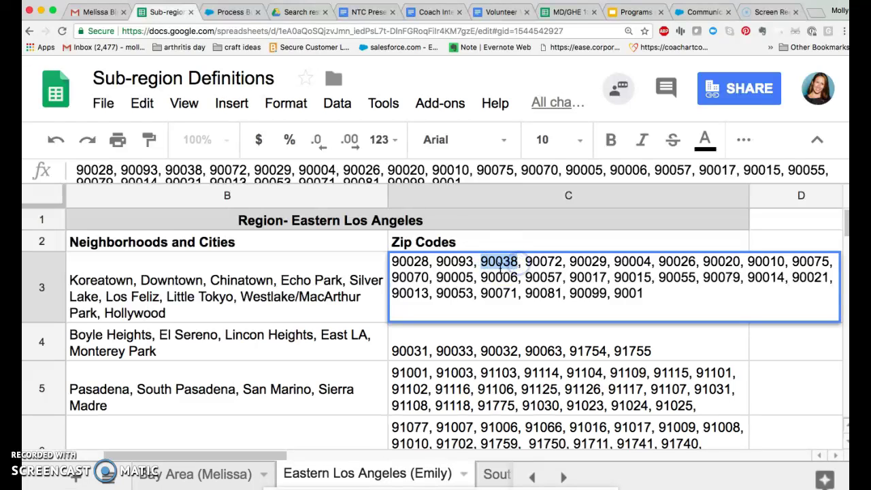
# - Return to Process Builder and set the third condition's field to the Contact's Mailing Zip/Postal Code
pyautogui.click(228, 12)
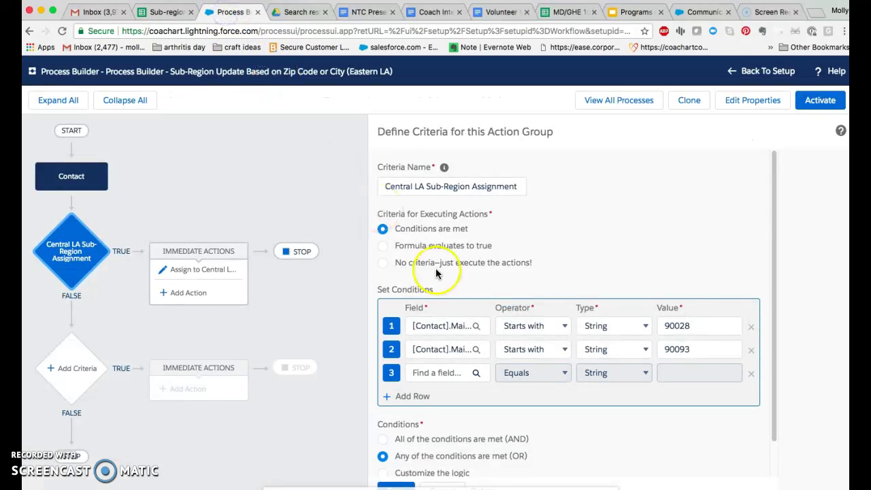
pyautogui.click(678, 370)
pyautogui.click(459, 373)
pyautogui.click(338, 240)
pyautogui.click(419, 236)
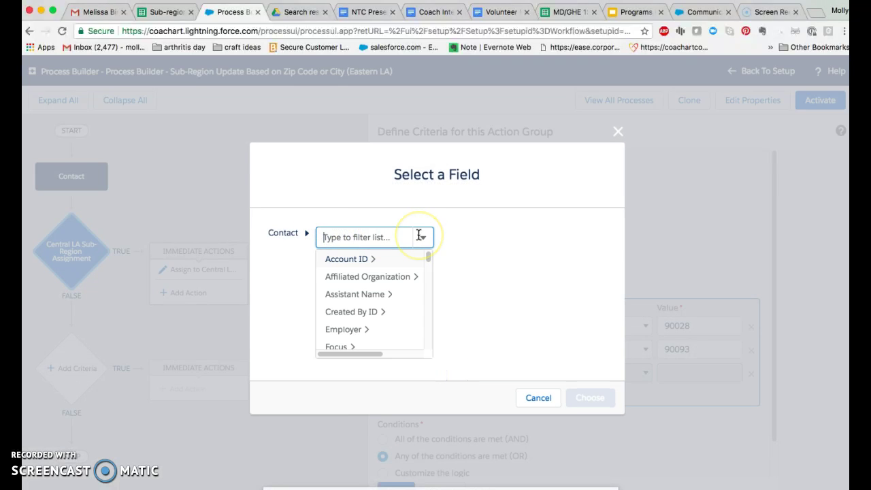
pyautogui.write('zip')
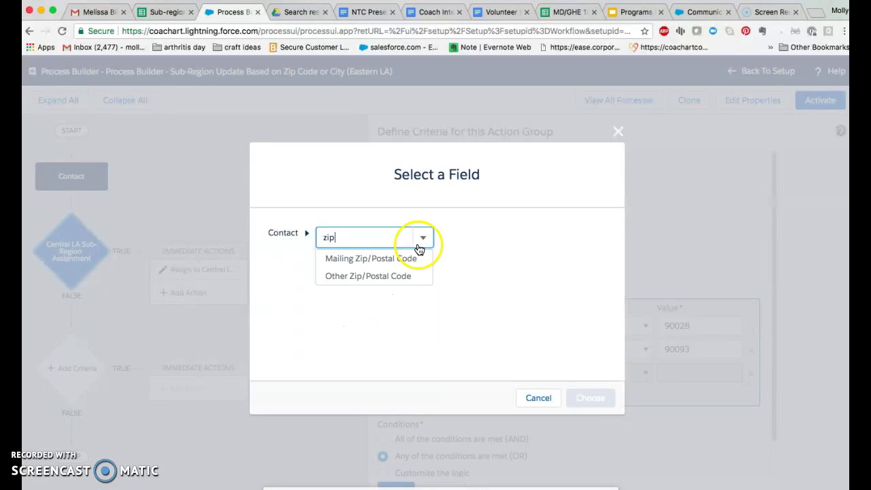
pyautogui.click(401, 260)
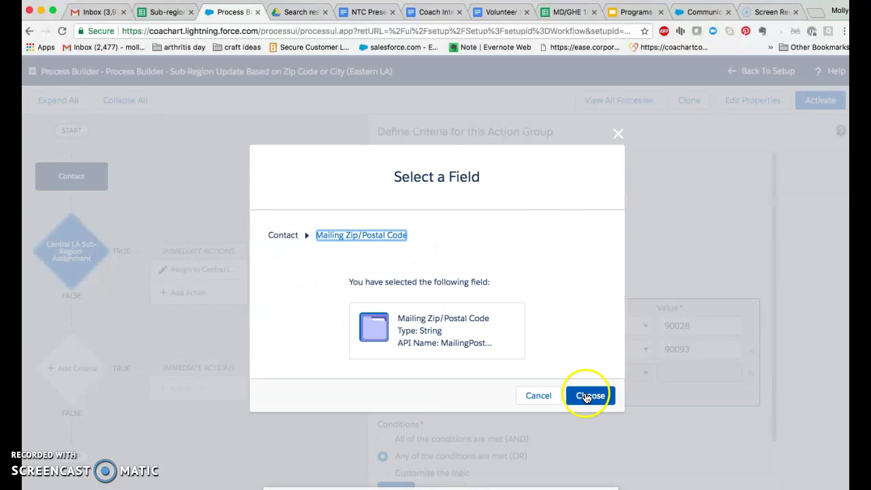
pyautogui.click(588, 395)
# - Set the third condition's operator to Starts with and its value to 90038
pyautogui.click(543, 374)
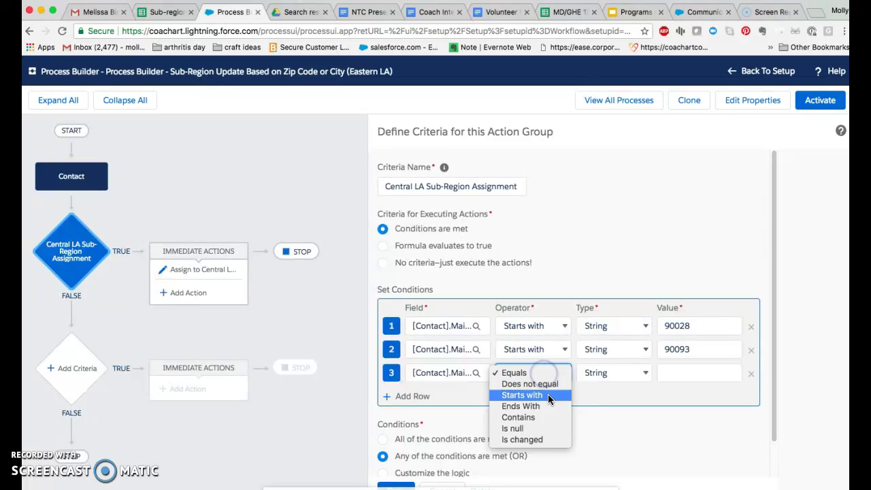
pyautogui.click(551, 395)
pyautogui.click(673, 375)
pyautogui.write('90038')
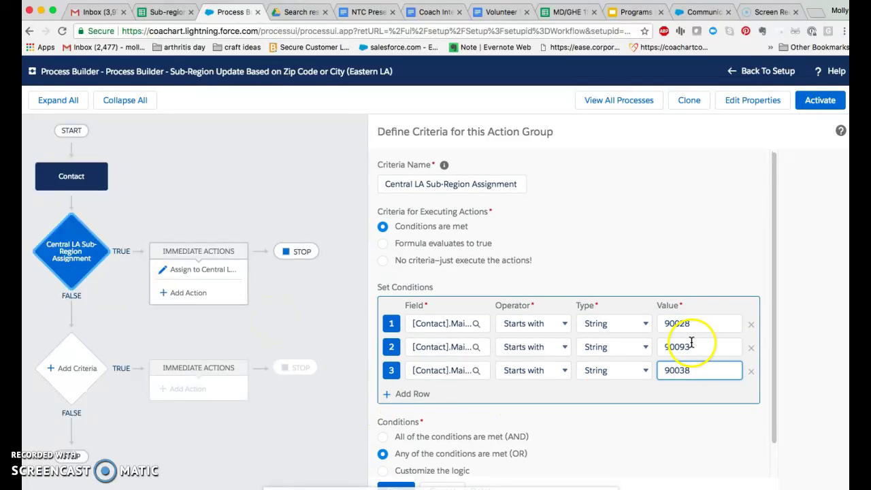
# - Save the Central LA criteria with any of the zip code conditions (OR) being enough to trigger the action
pyautogui.scroll(-1, 690, 335)
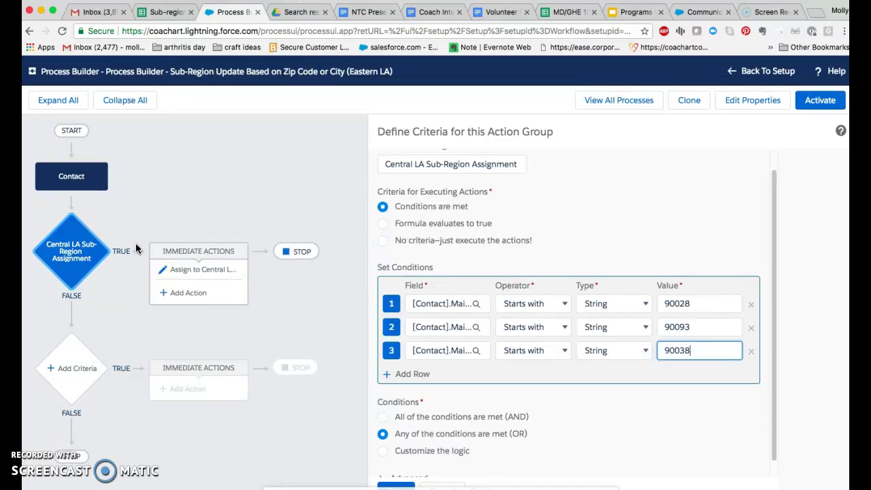
pyautogui.scroll(-1, 507, 259)
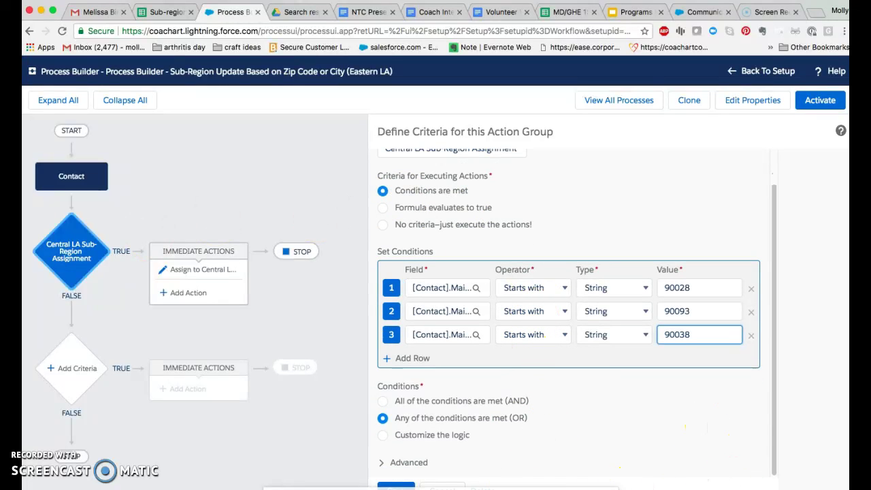
pyautogui.click(404, 467)
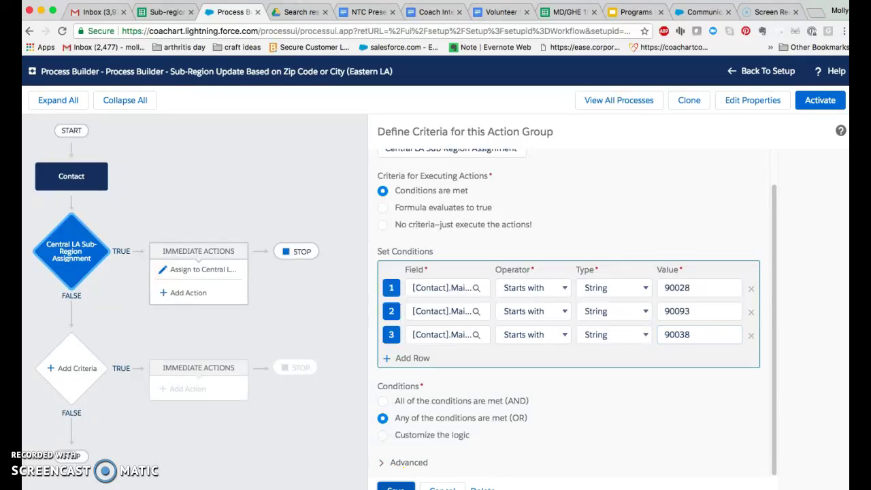
pyautogui.click(396, 487)
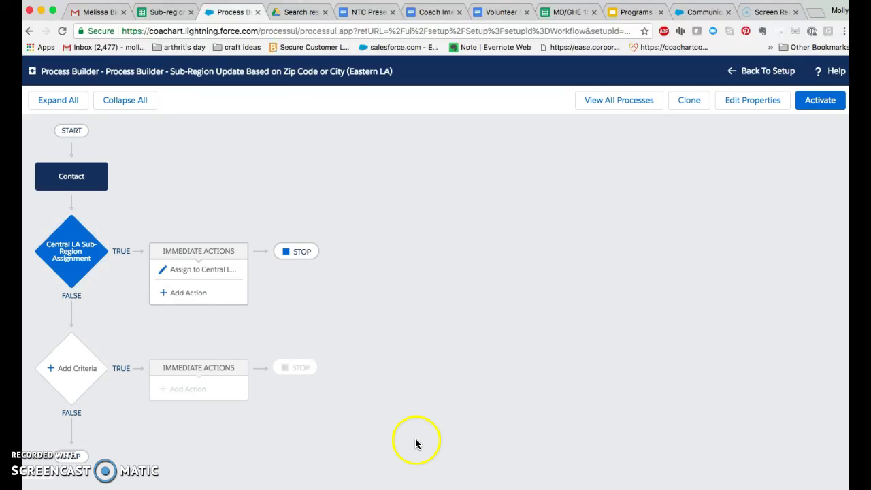
# - Reopen the Central LA action and criteria to check the zip code conditions, and save the criteria again
pyautogui.click(183, 274)
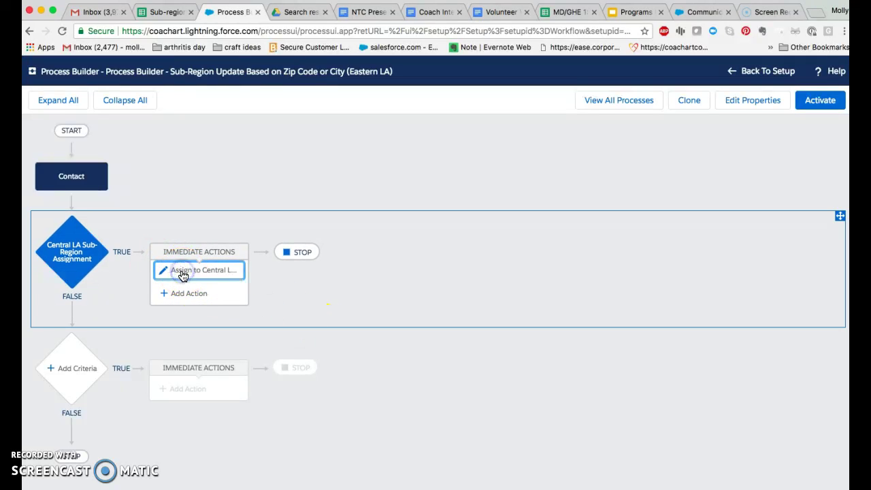
pyautogui.click(102, 255)
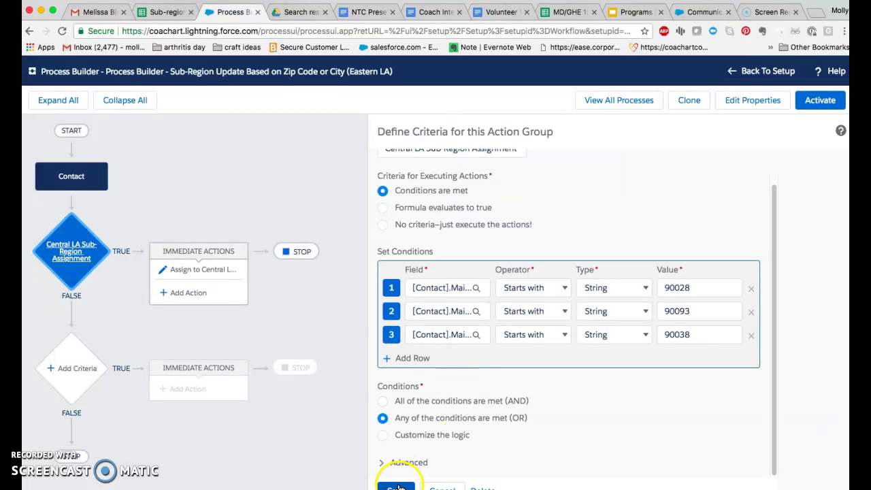
pyautogui.click(399, 487)
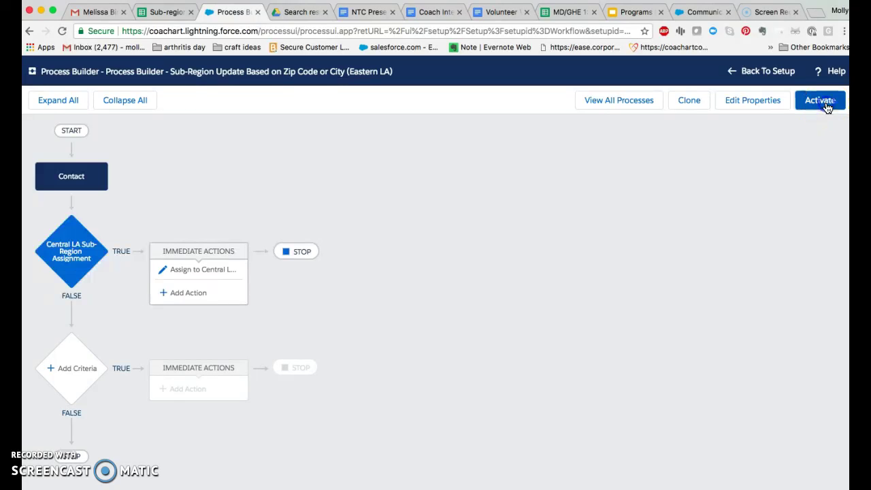
# - Activate this version of the Eastern LA sub-region update process and confirm the activation
pyautogui.click(820, 102)
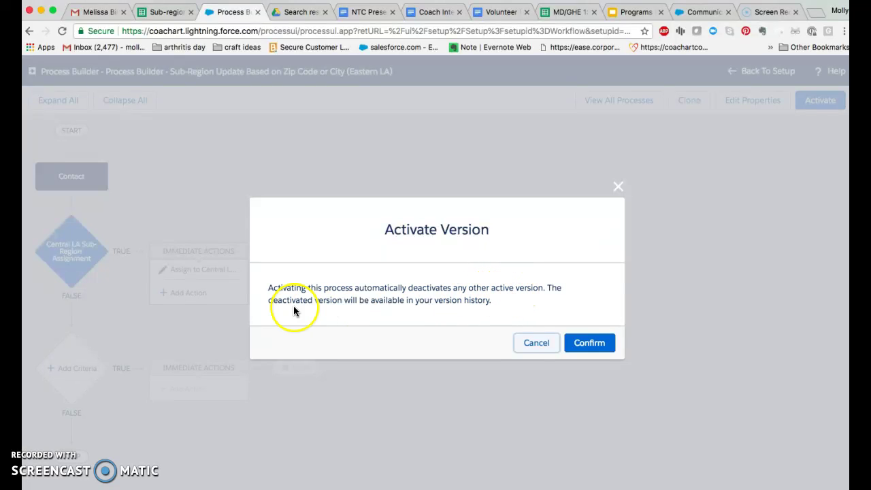
pyautogui.click(587, 345)
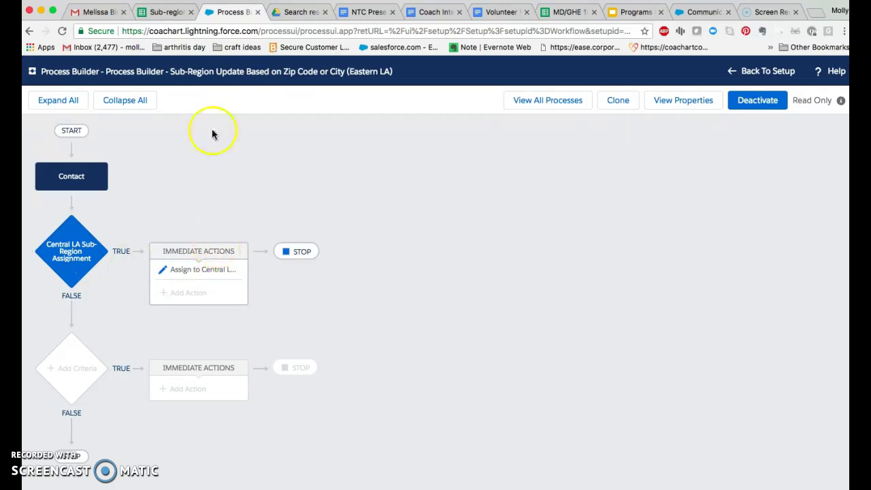
# - Check the Central LA row in the Sub-region Definitions sheet, and try to add another criteria to the active Eastern LA process
pyautogui.click(172, 16)
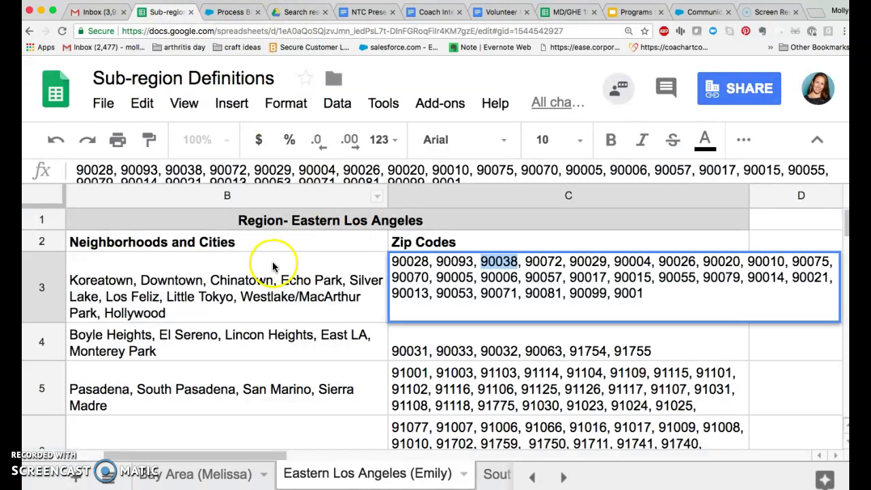
pyautogui.click(172, 310)
pyautogui.press('Left')
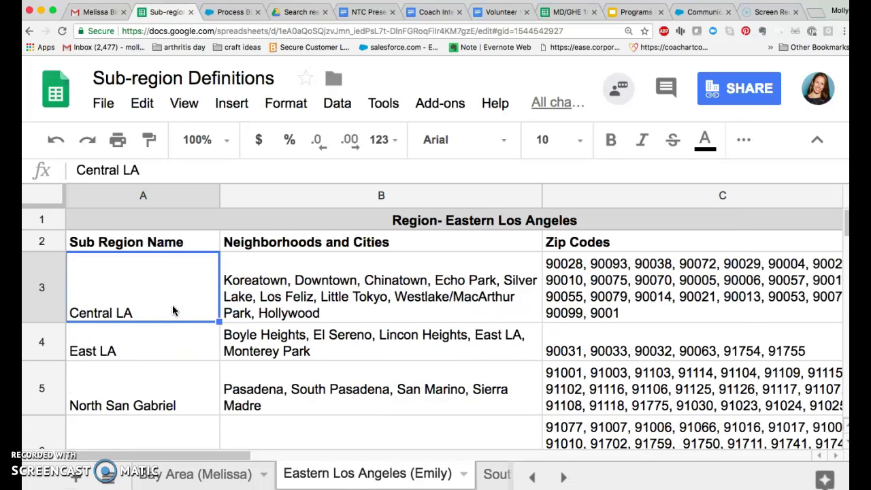
pyautogui.click(228, 11)
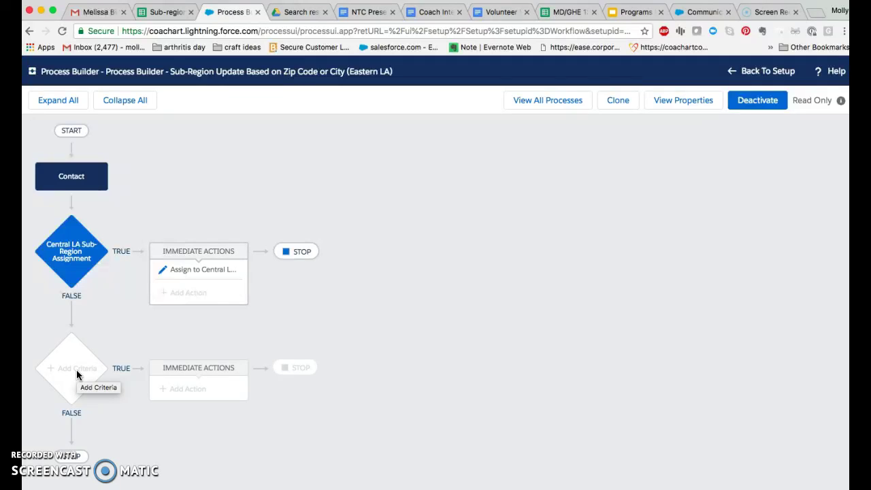
pyautogui.click(73, 371)
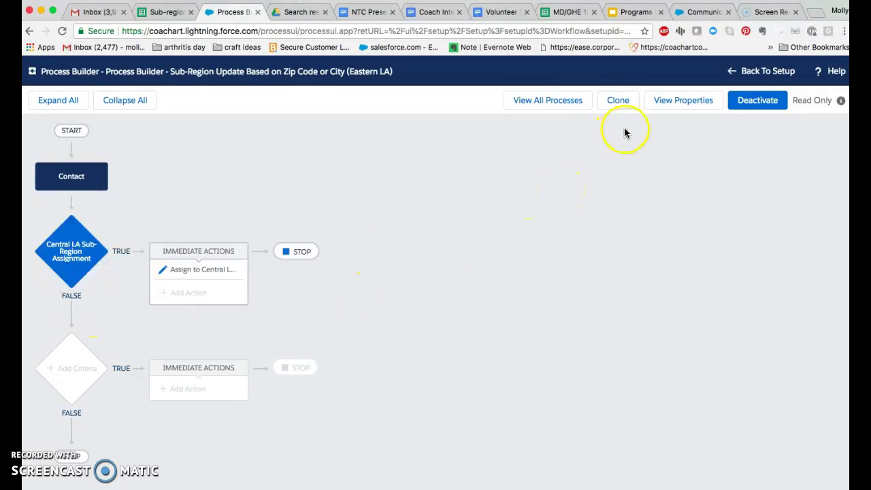
# - Return to Salesforce Setup and open the list of processes in Process Builder
pyautogui.click(749, 75)
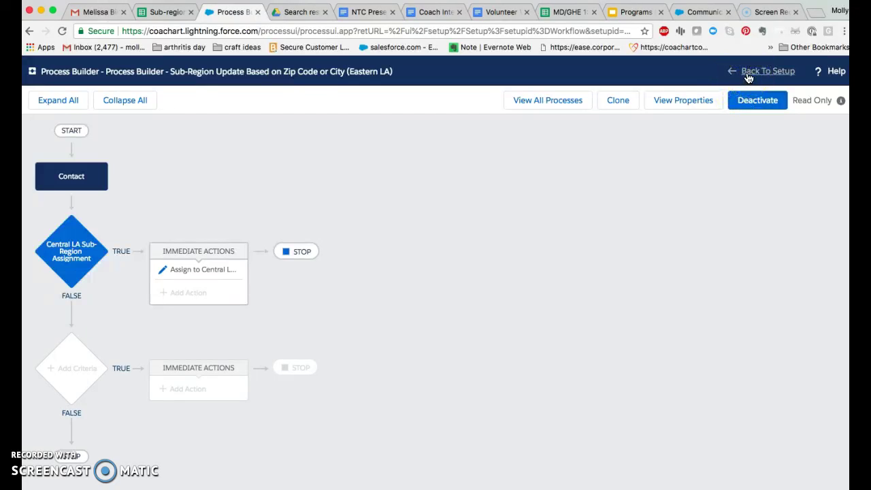
pyautogui.click(598, 306)
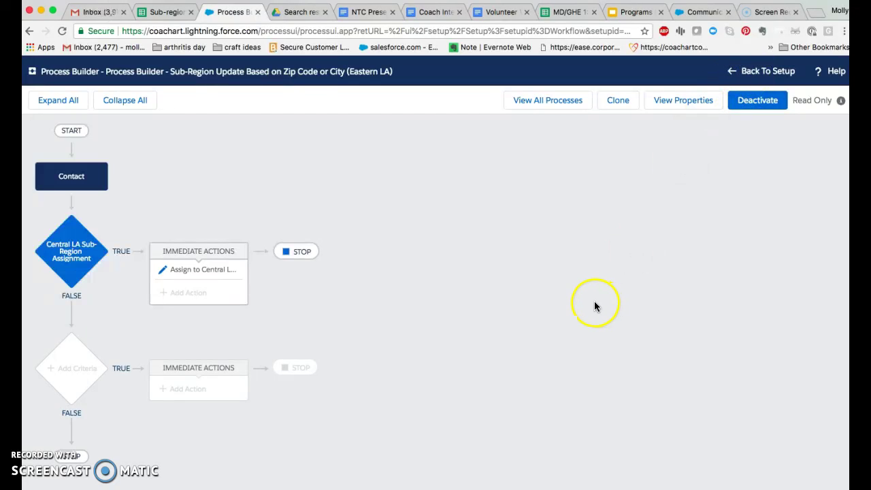
pyautogui.click(762, 75)
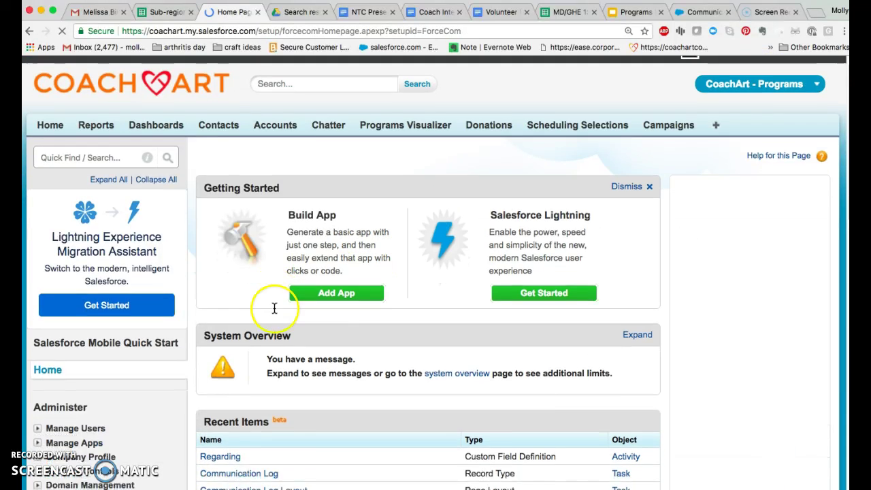
pyautogui.scroll(-8, 275, 307)
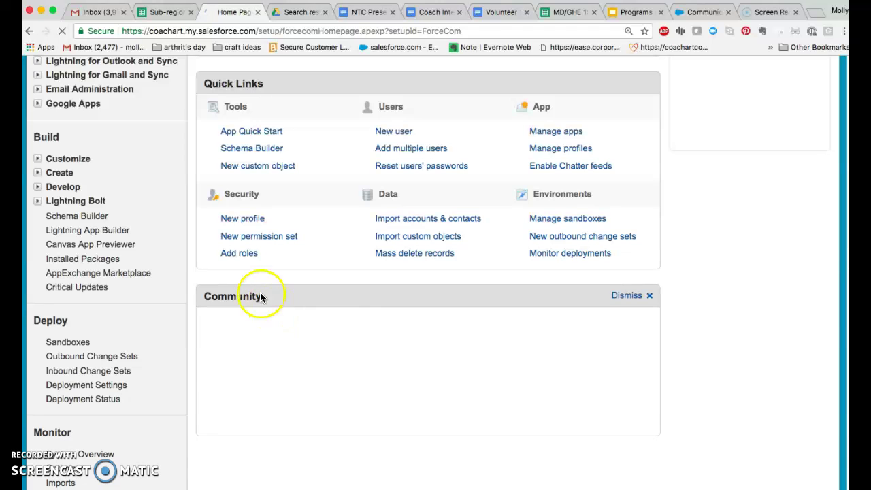
pyautogui.scroll(-1, 149, 249)
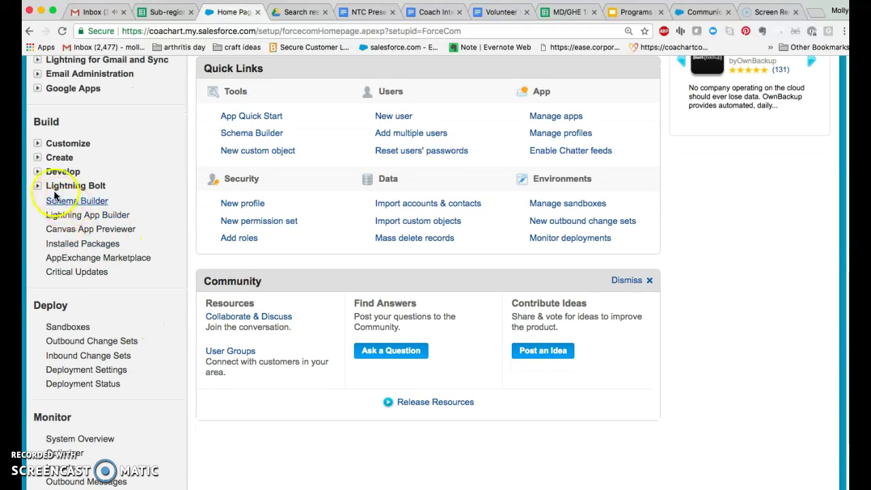
pyautogui.click(39, 157)
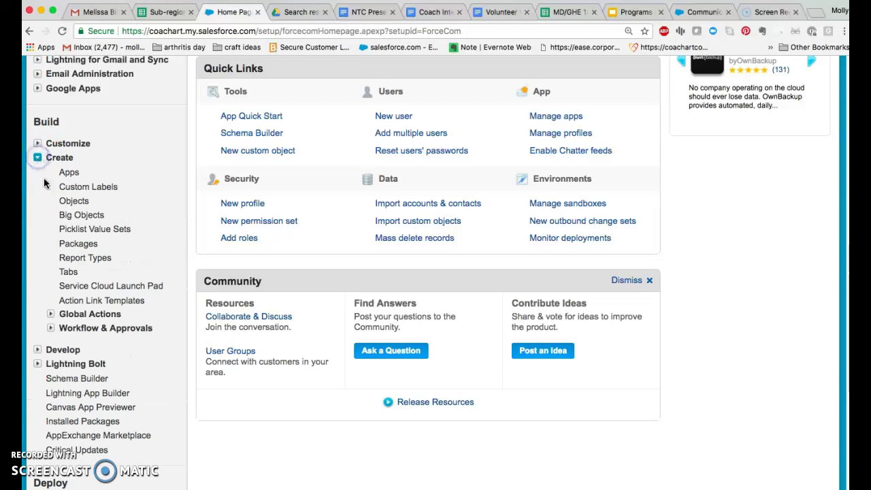
pyautogui.click(62, 331)
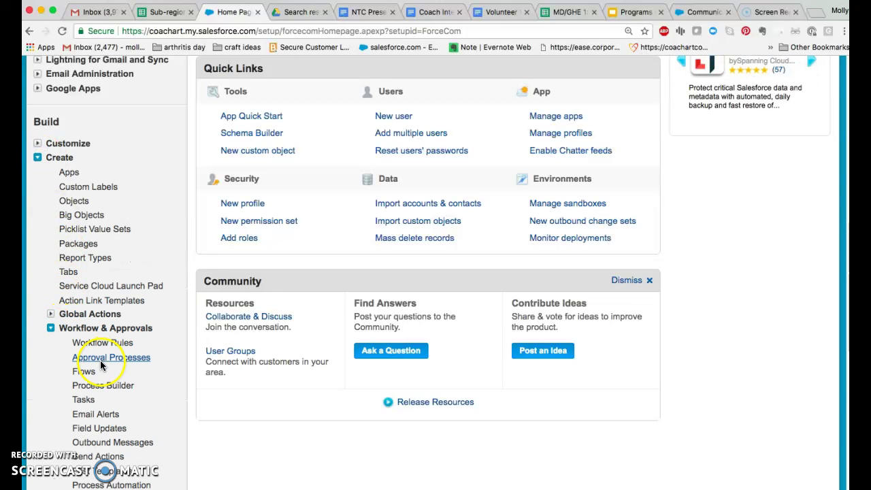
pyautogui.click(99, 391)
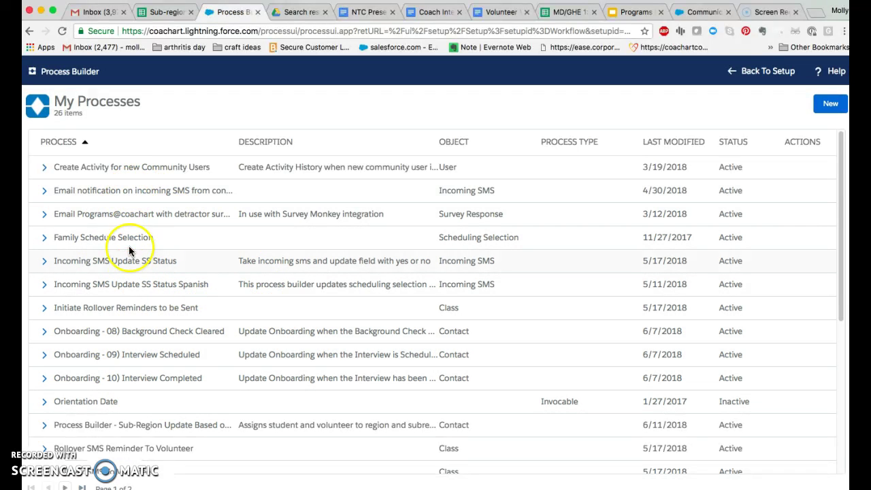
# - Look through both pages of the process list for the Eastern LA and the Northern and Western LA sub-region update processes
pyautogui.scroll(-3, 182, 356)
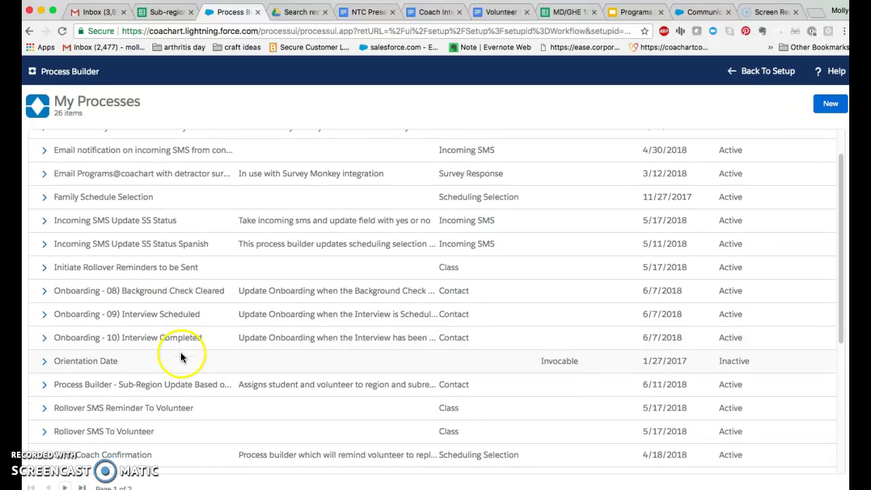
pyautogui.scroll(-5, 183, 356)
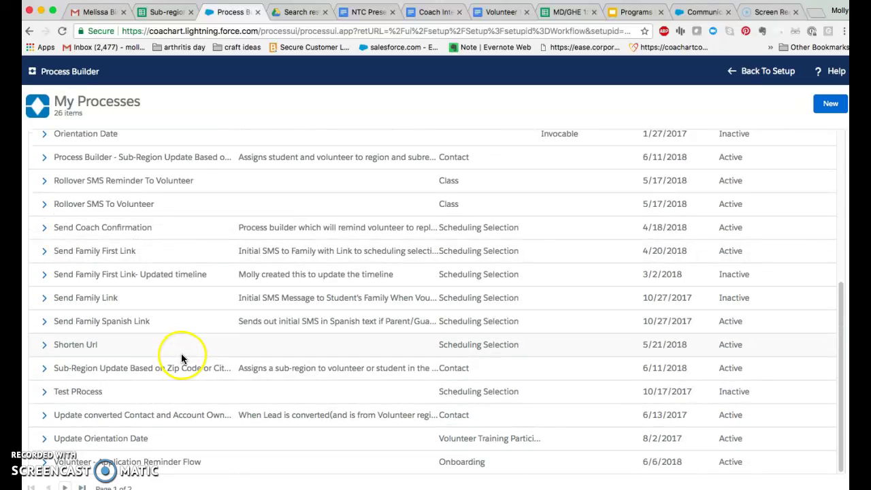
pyautogui.click(139, 376)
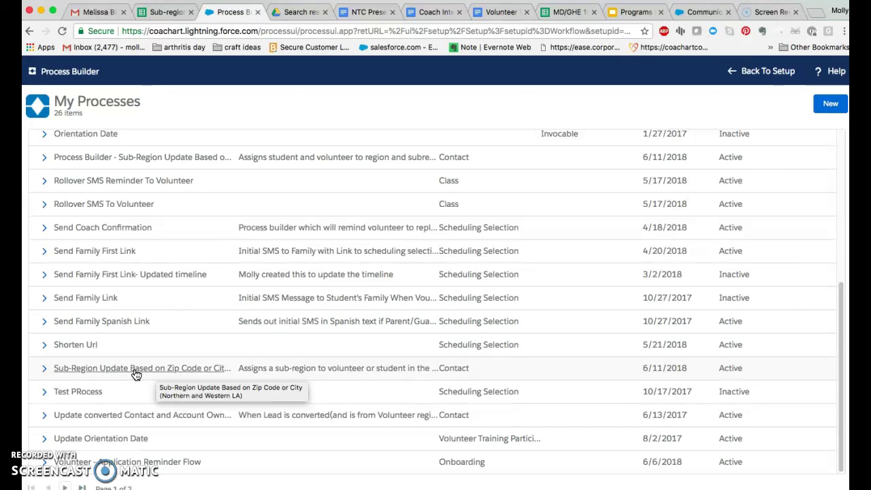
pyautogui.scroll(8, 134, 373)
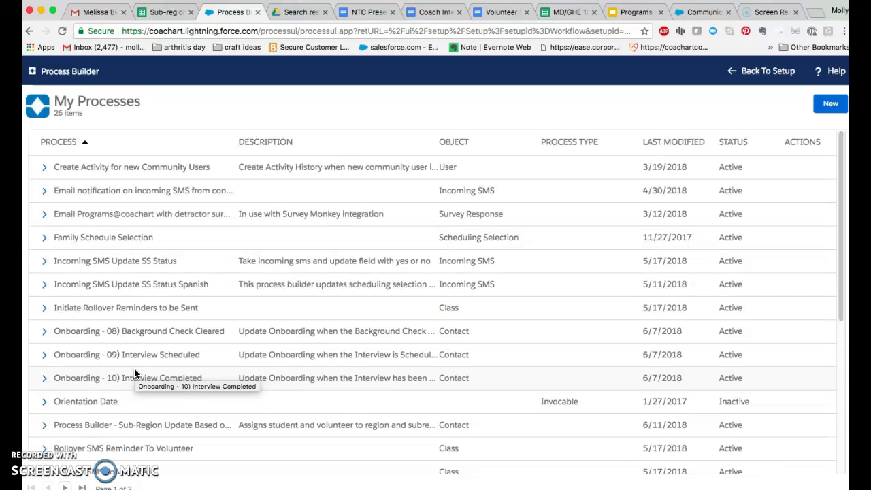
pyautogui.scroll(-5, 382, 373)
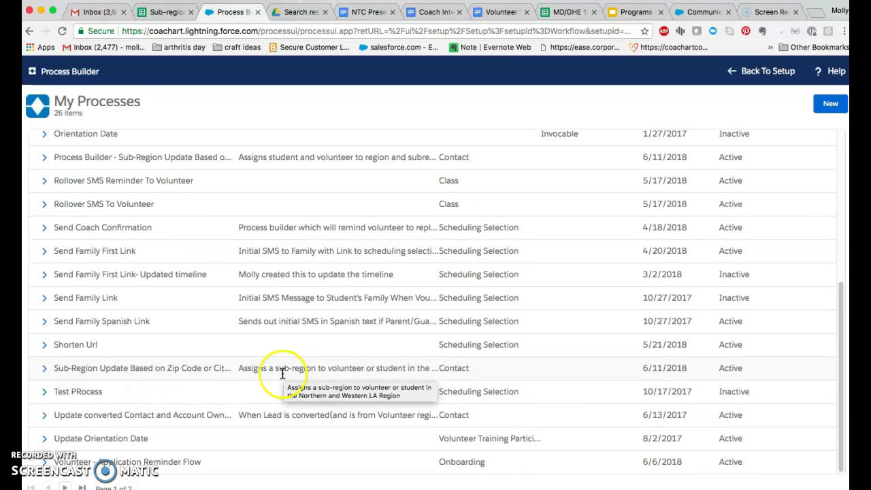
pyautogui.click(68, 487)
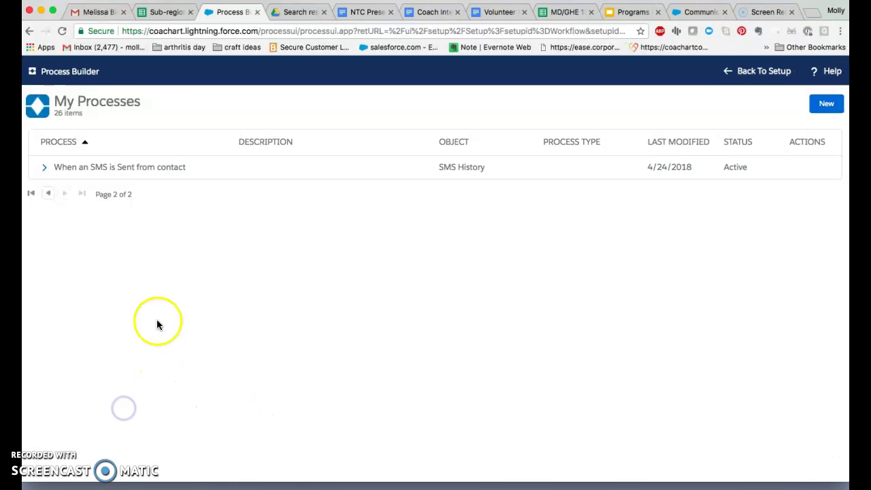
pyautogui.click(47, 194)
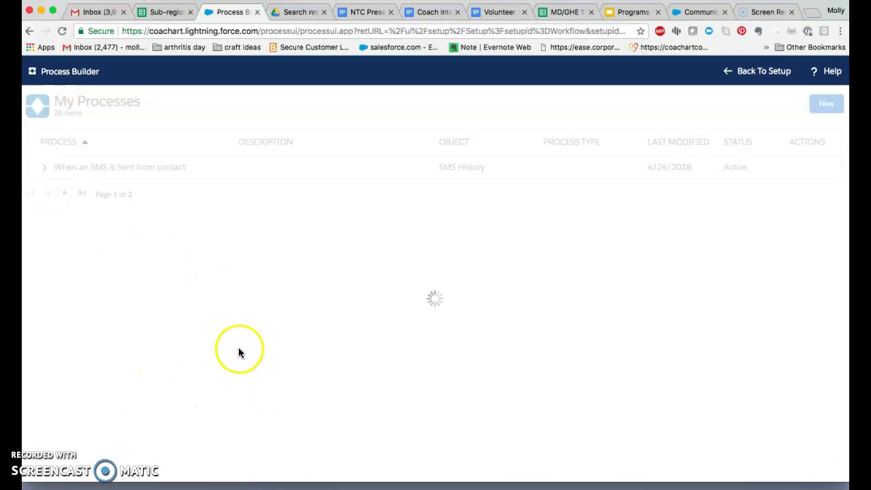
pyautogui.scroll(-5, 217, 422)
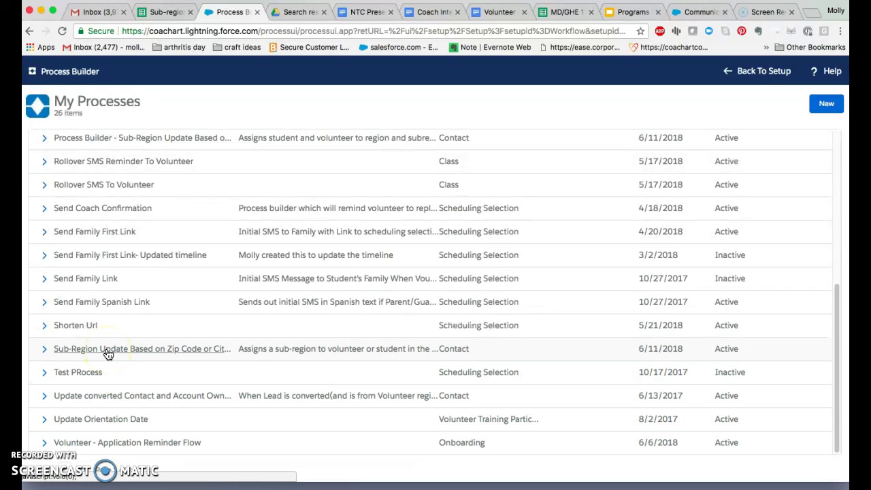
pyautogui.scroll(1, 107, 354)
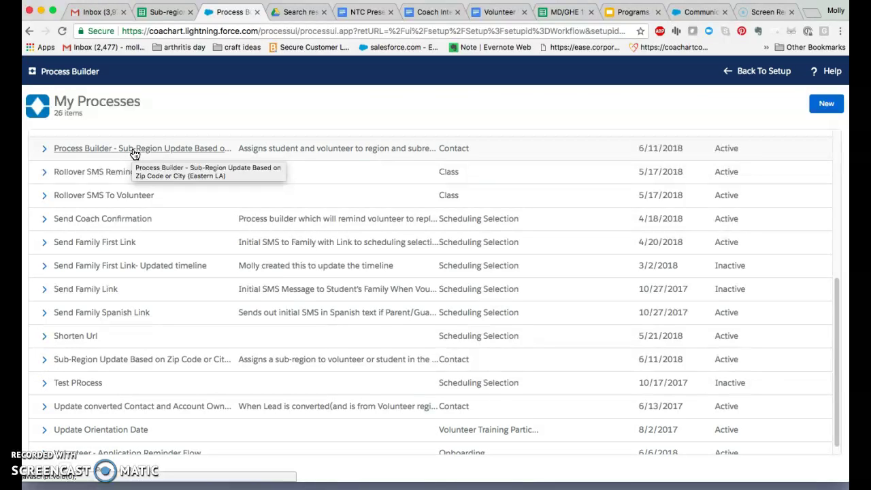
# - Open the Eastern LA sub-region update process and clone it as a version of the current process
pyautogui.click(134, 151)
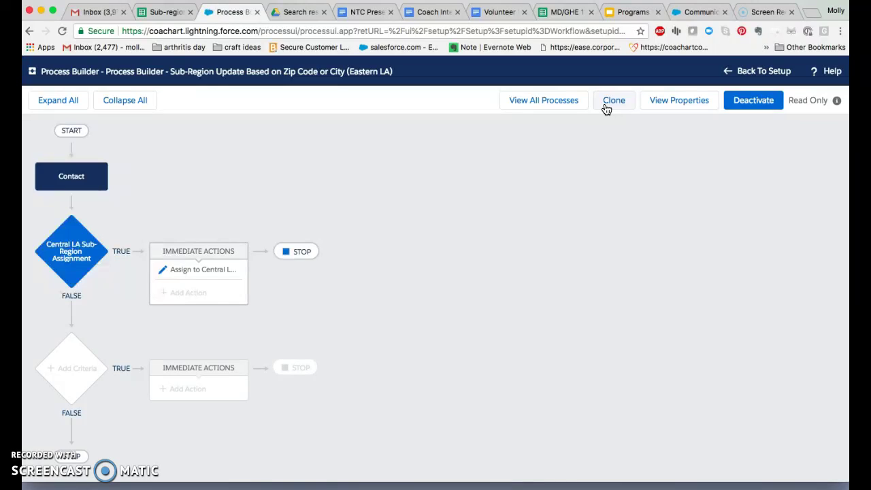
pyautogui.click(608, 107)
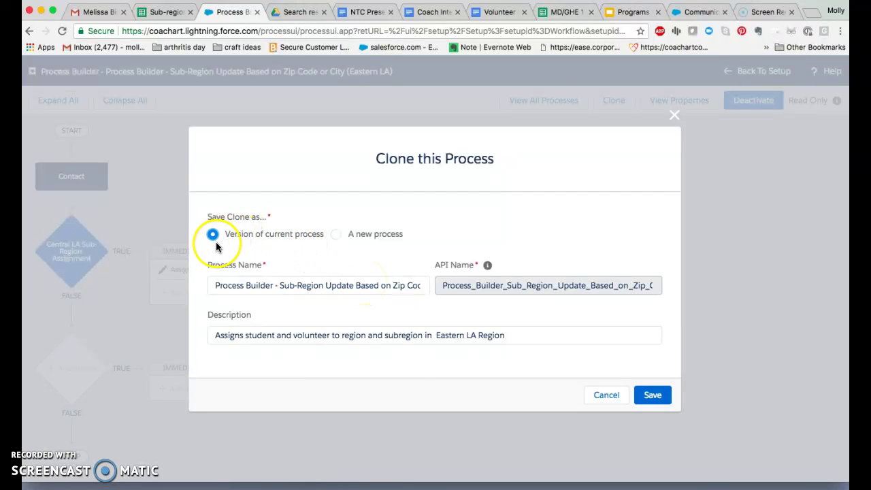
pyautogui.click(654, 396)
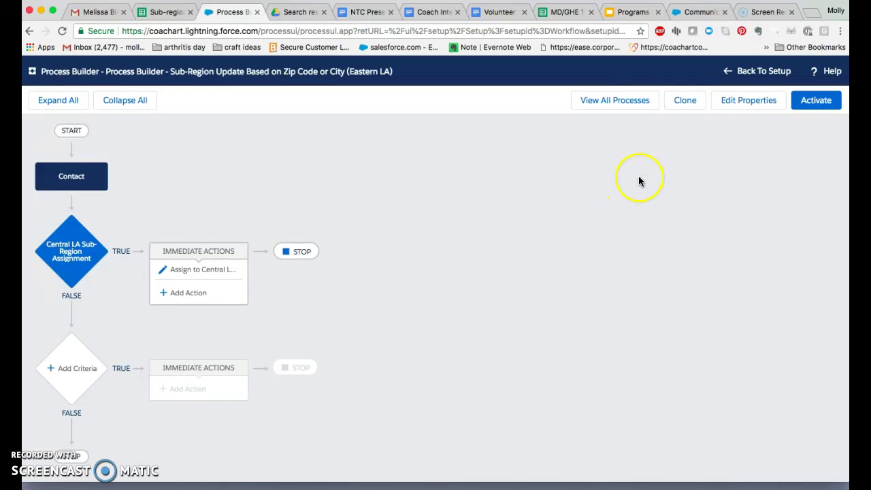
# - Start a new criteria below the Central LA one, and select zip code 90031 in the East LA row of the Sub-region Definitions sheet
pyautogui.click(76, 367)
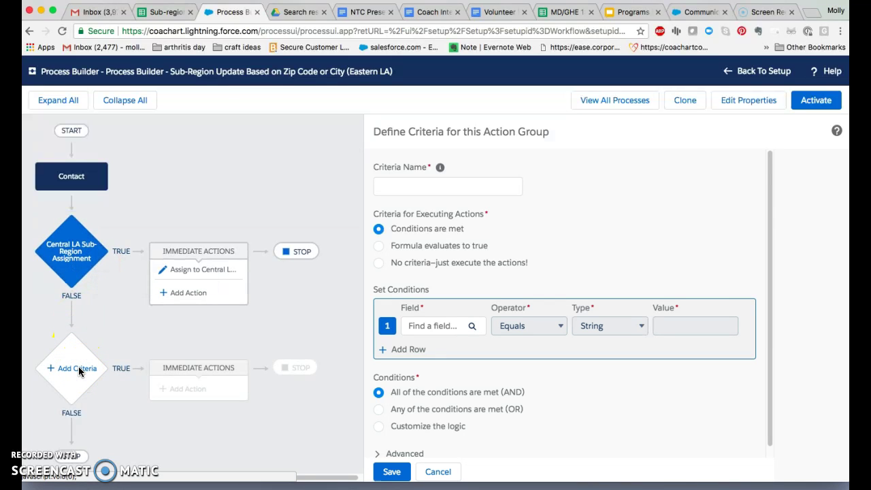
pyautogui.click(272, 333)
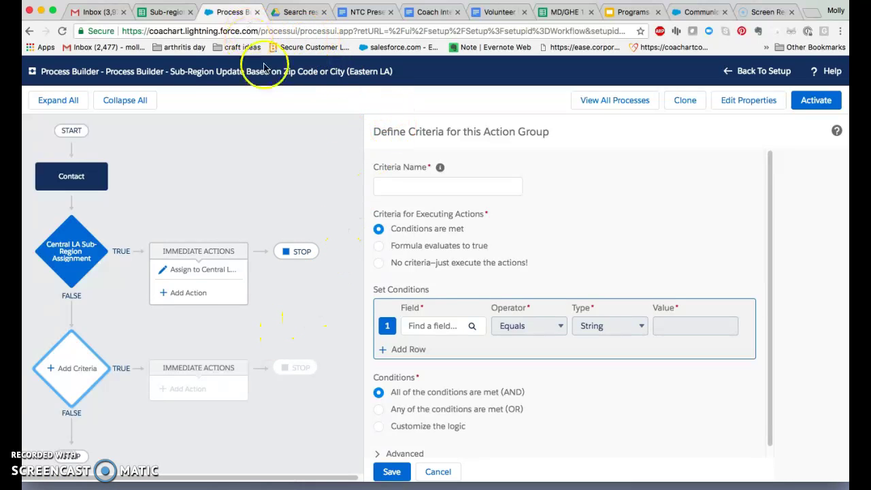
pyautogui.click(163, 11)
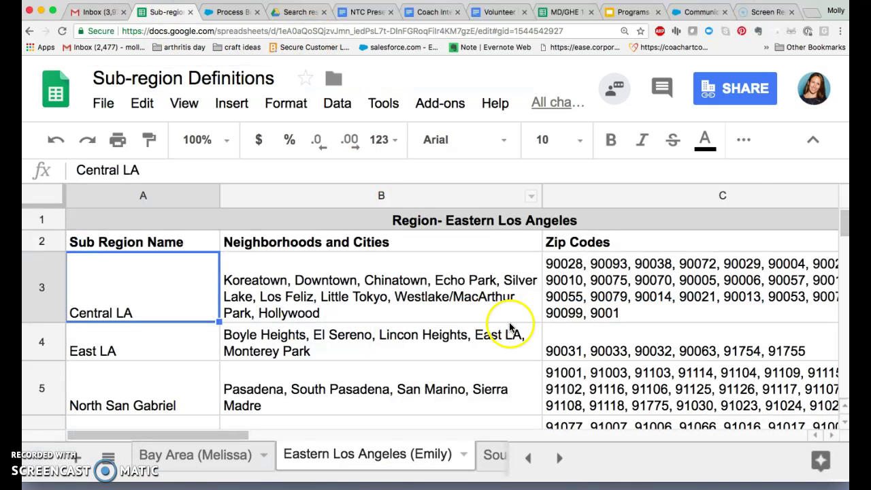
pyautogui.click(567, 347)
pyautogui.doubleClick(567, 347)
pyautogui.moveTo(407, 327); pyautogui.dragTo(382, 331)
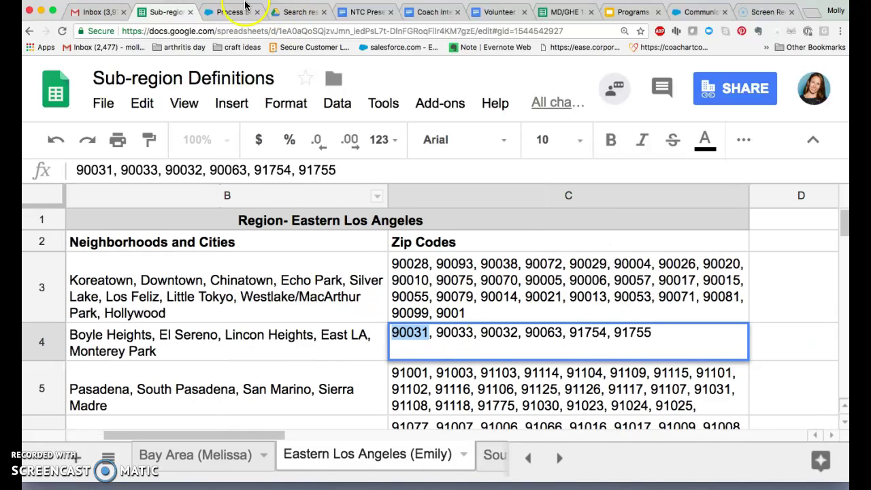
pyautogui.click(235, 12)
# - Check the sub-region name in the sheet's East LA row and name the new criteria East LA Sub-Region Assignment
pyautogui.click(421, 186)
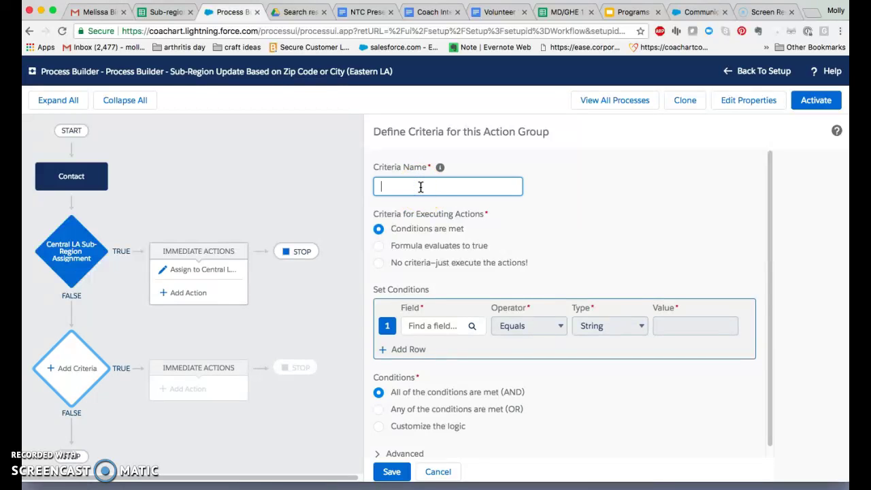
pyautogui.click(166, 15)
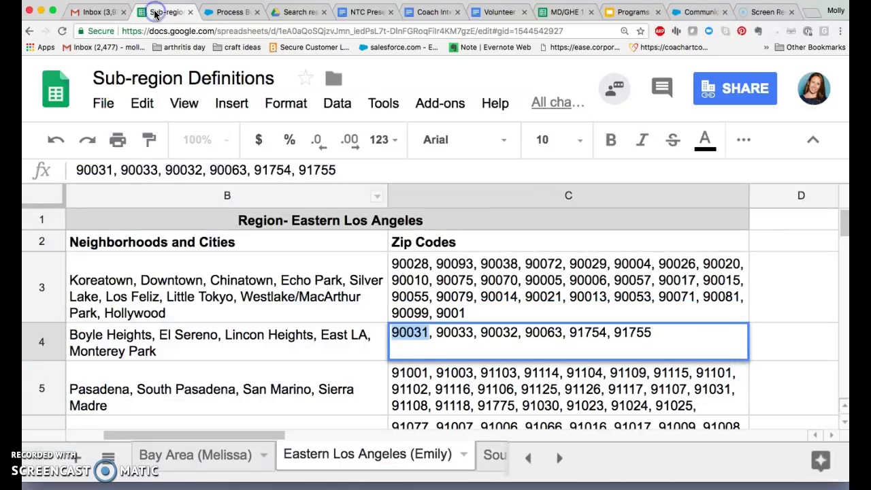
pyautogui.click(331, 335)
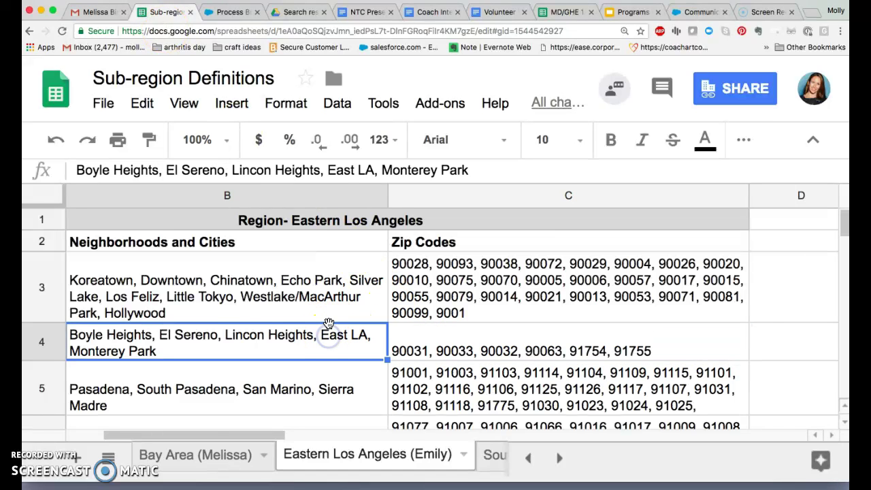
pyautogui.press('Left')
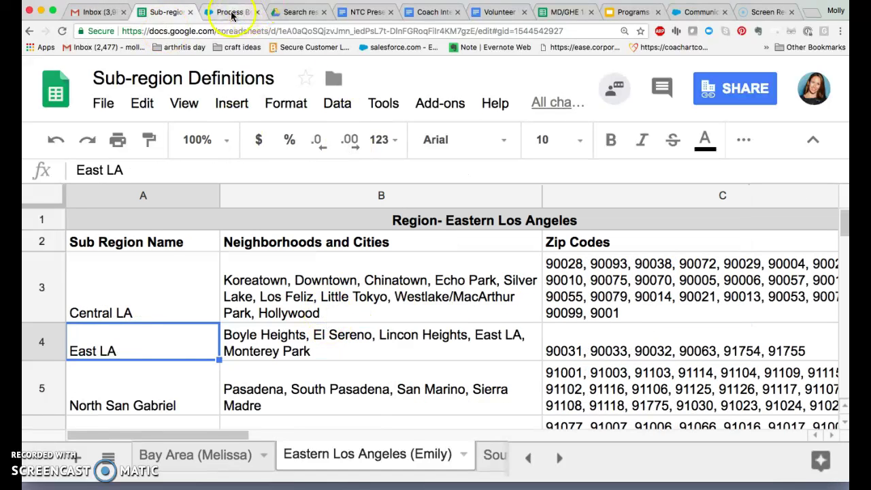
pyautogui.click(231, 12)
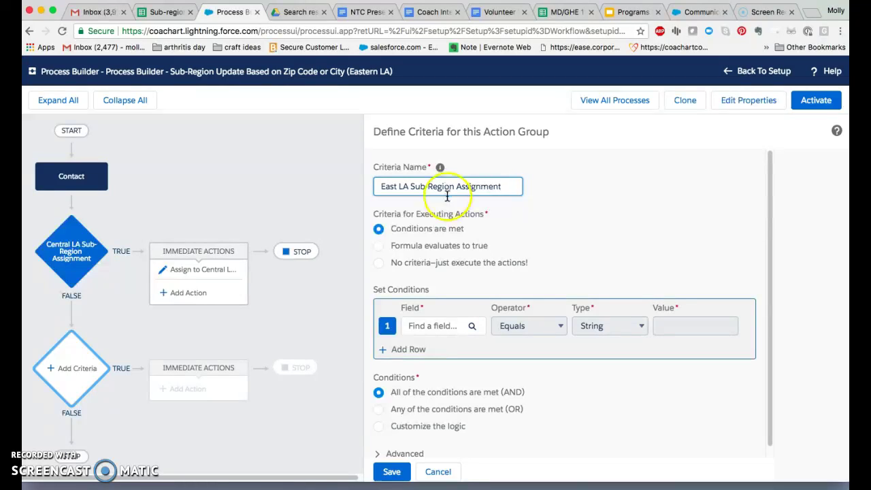
# - Add a condition to the East LA criteria that the contact's Mailing Zip/Postal Code starts with 90031
pyautogui.click(445, 325)
pyautogui.click(384, 230)
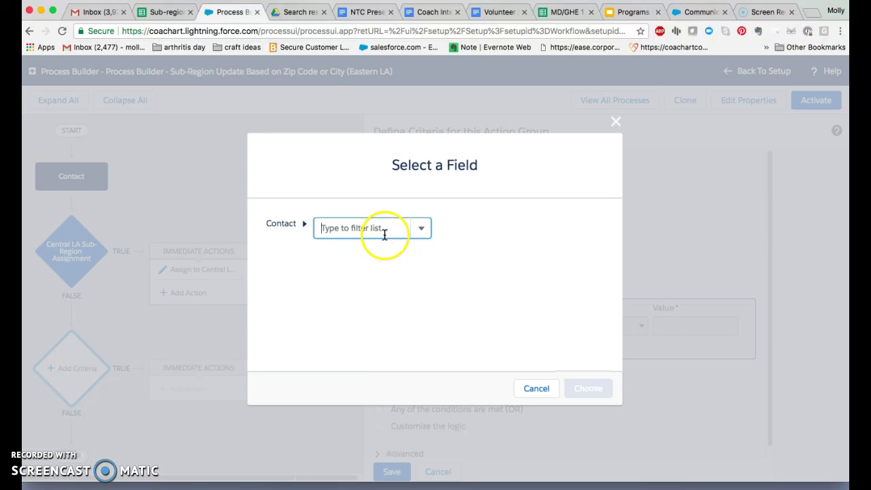
pyautogui.write('zip')
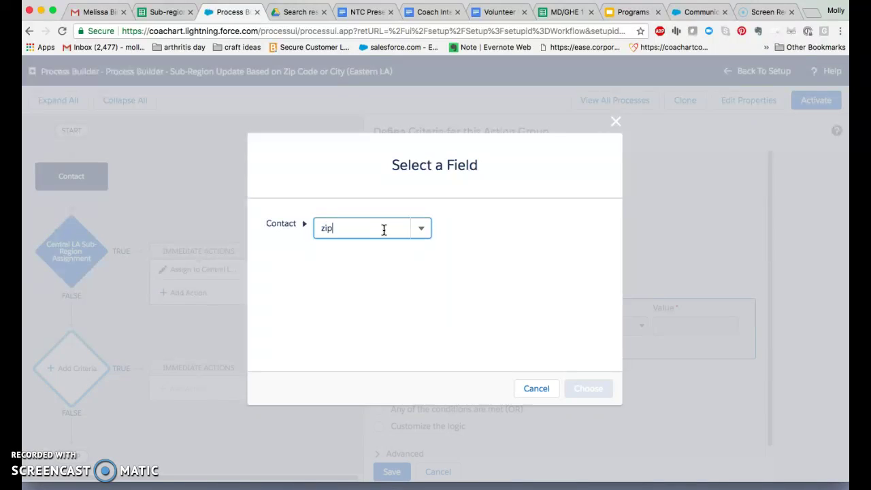
pyautogui.click(382, 252)
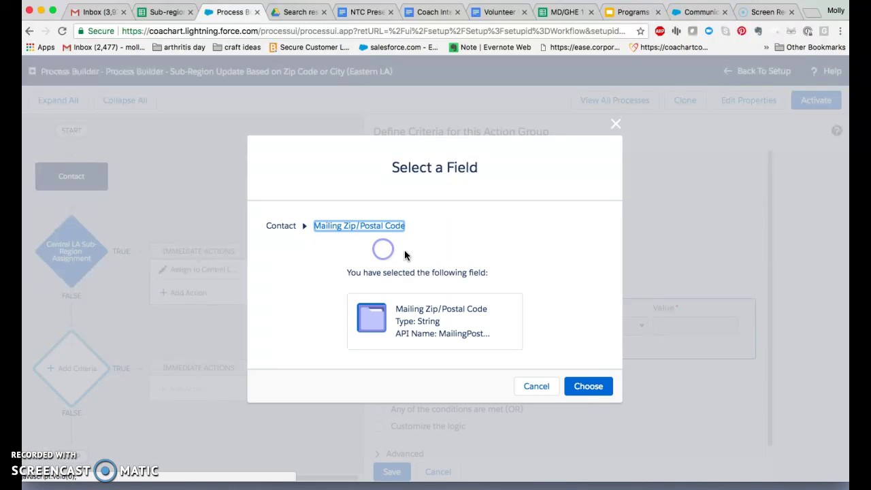
pyautogui.click(596, 400)
pyautogui.click(548, 330)
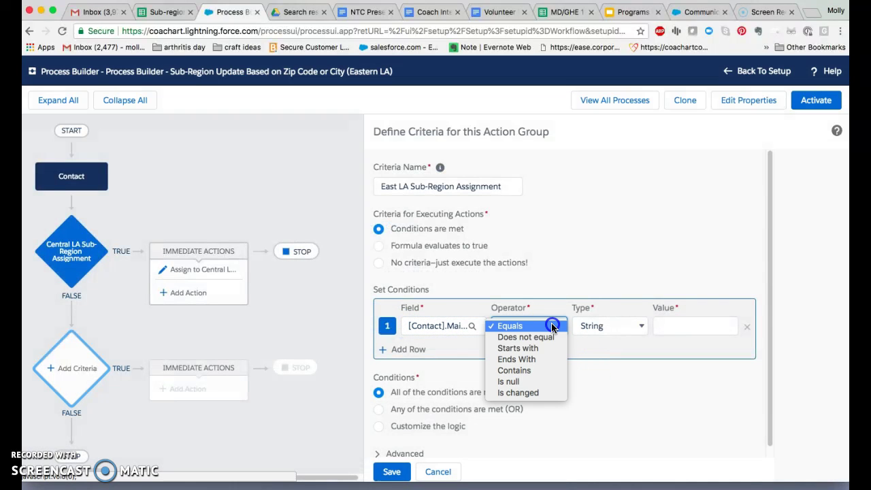
pyautogui.click(554, 353)
pyautogui.click(681, 326)
pyautogui.write('90031')
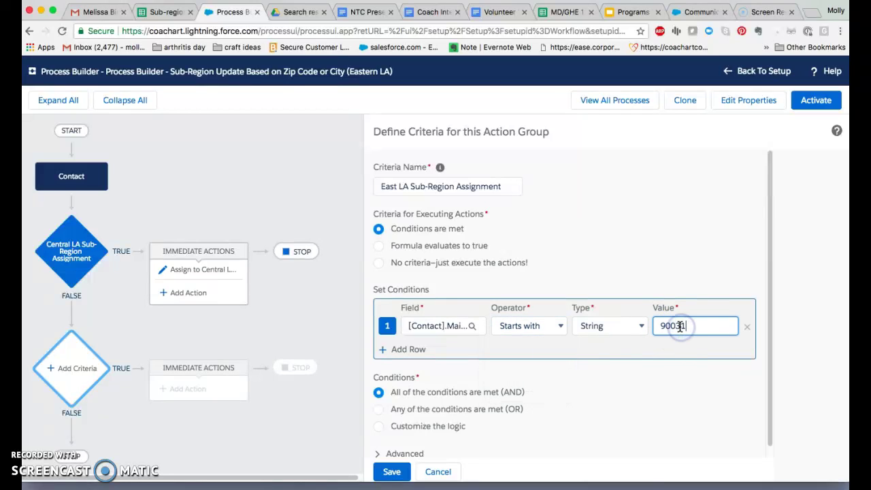
# - Set the East LA criteria to execute when any of the conditions are met (OR) and save it
pyautogui.scroll(-1, 602, 378)
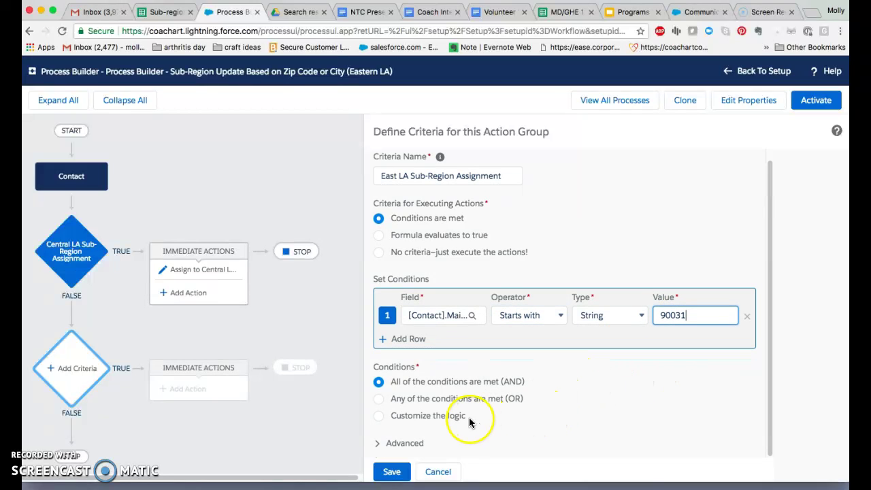
pyautogui.click(392, 474)
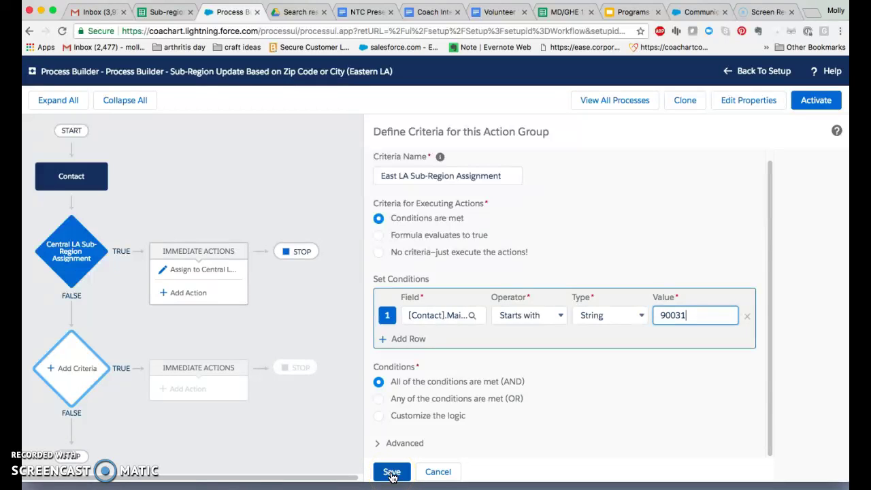
pyautogui.click(379, 399)
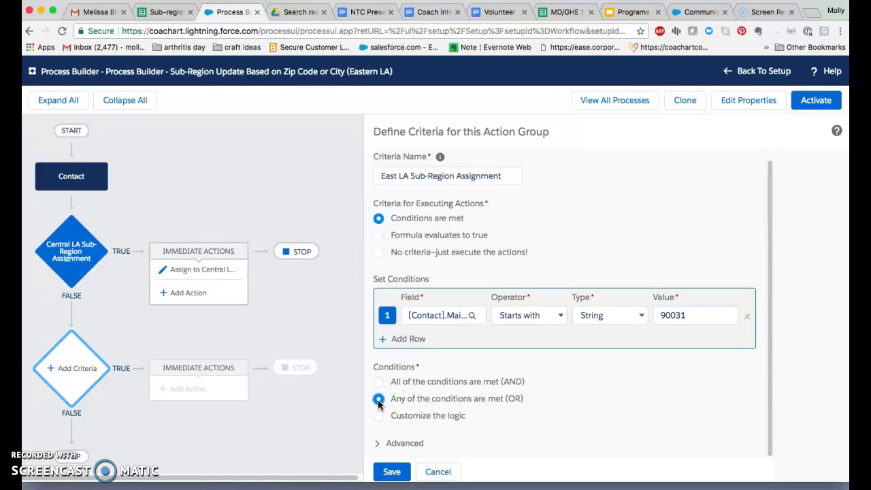
pyautogui.click(395, 473)
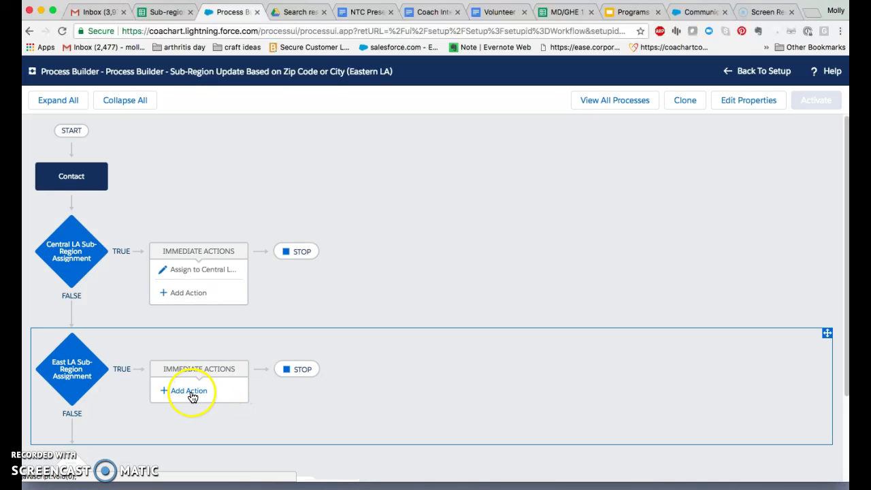
# - Check the Central LA action's settings, and add an Update Records action named Assign to East LA under the East LA criteria
pyautogui.click(183, 277)
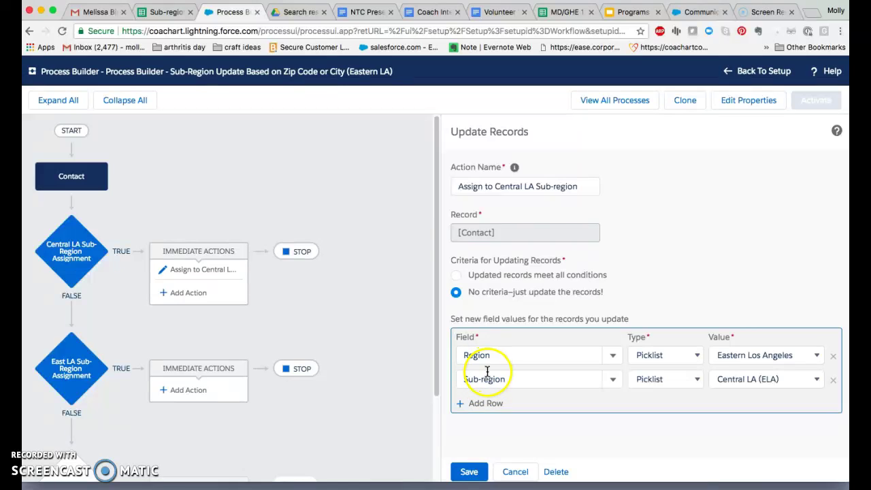
pyautogui.click(191, 393)
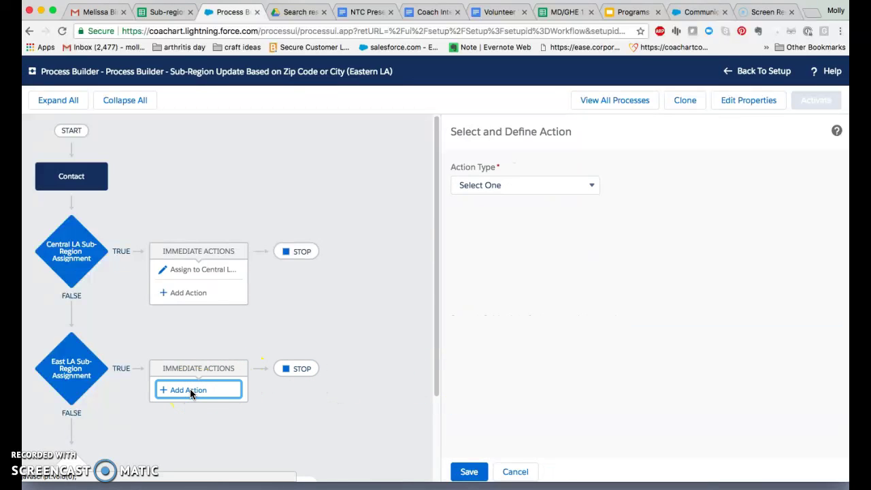
pyautogui.click(520, 184)
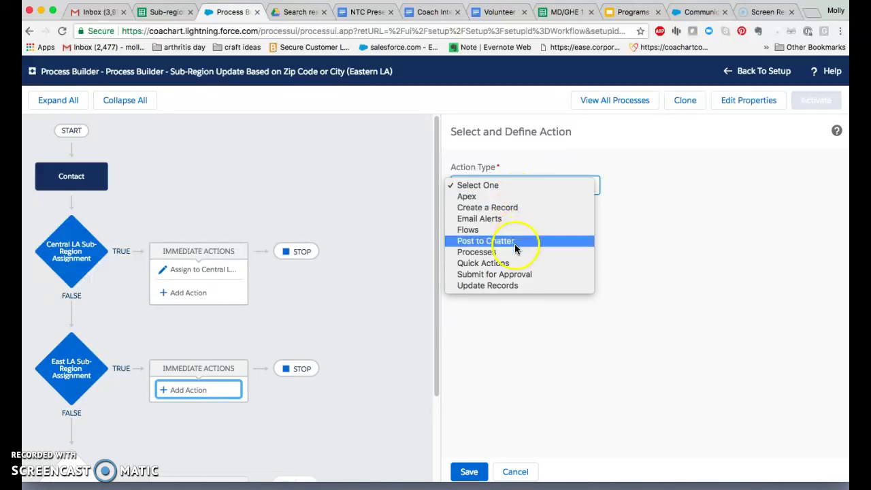
pyautogui.click(517, 285)
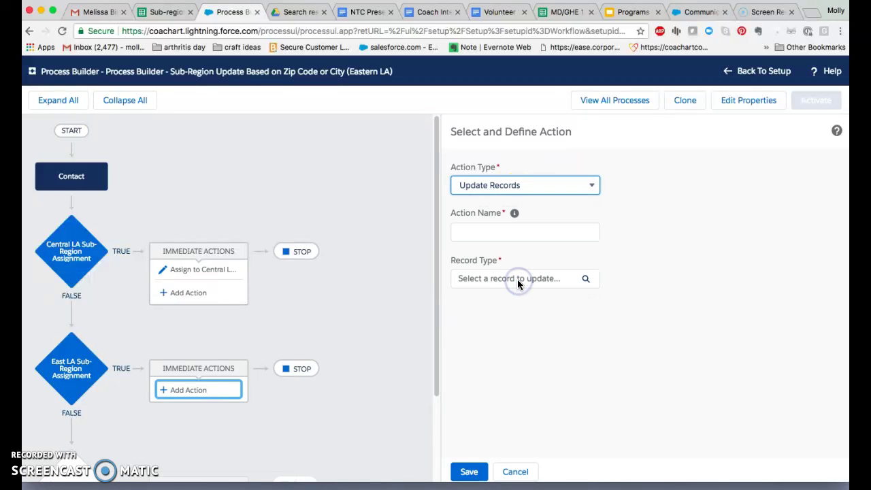
pyautogui.click(495, 230)
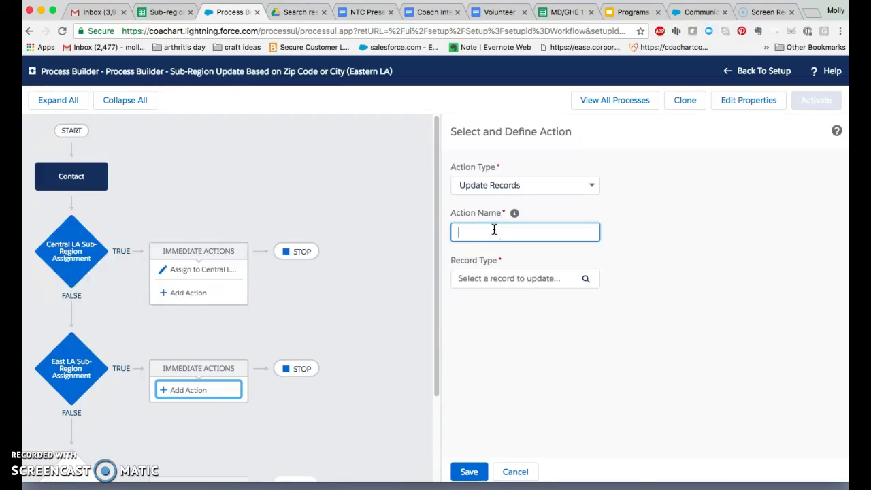
pyautogui.write('n to East LA')
# - Choose the Contact record that started the process as the record for the East LA action
pyautogui.click(523, 279)
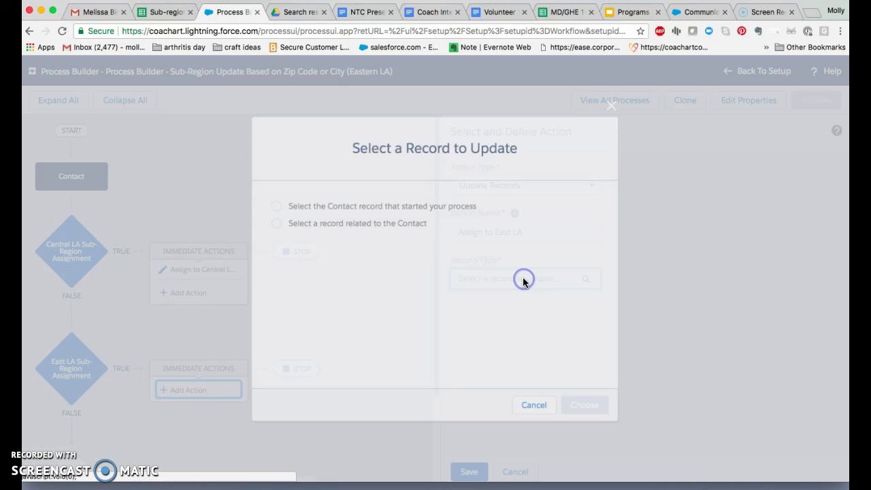
pyautogui.click(273, 204)
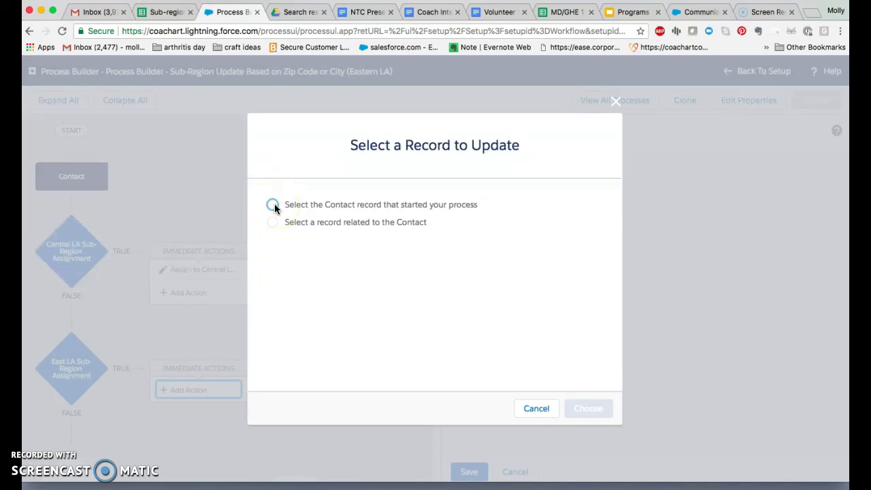
pyautogui.click(273, 204)
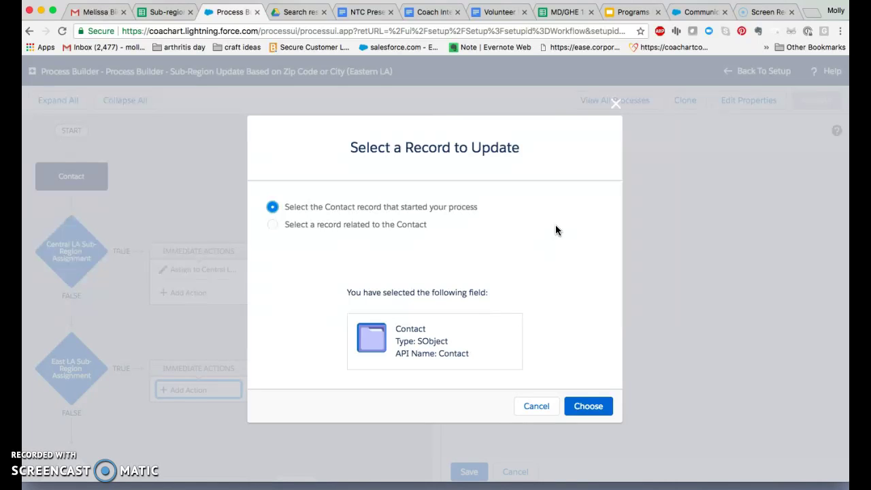
pyautogui.click(588, 407)
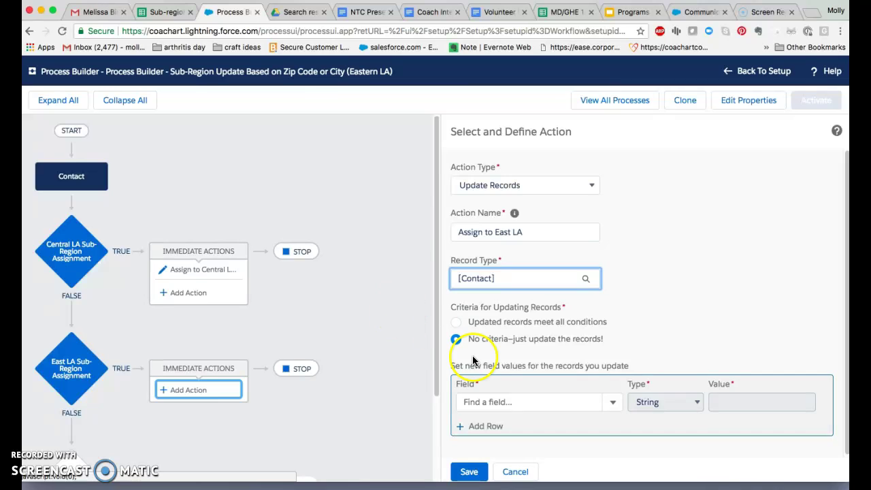
# - Make the East LA action set the Region field to Eastern Los Angeles
pyautogui.click(555, 400)
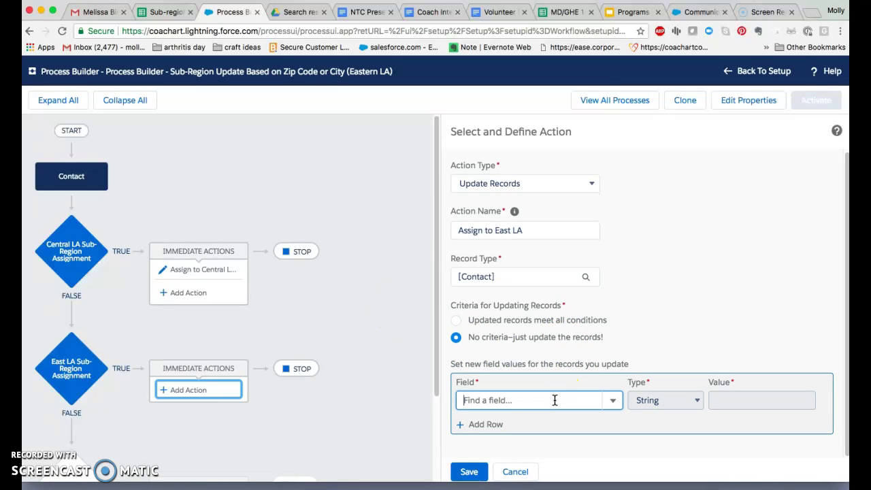
pyautogui.write('region')
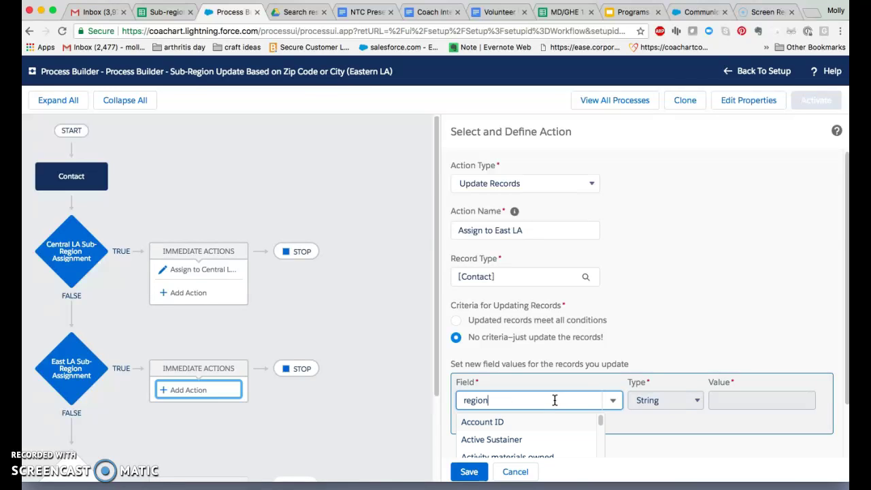
pyautogui.click(482, 420)
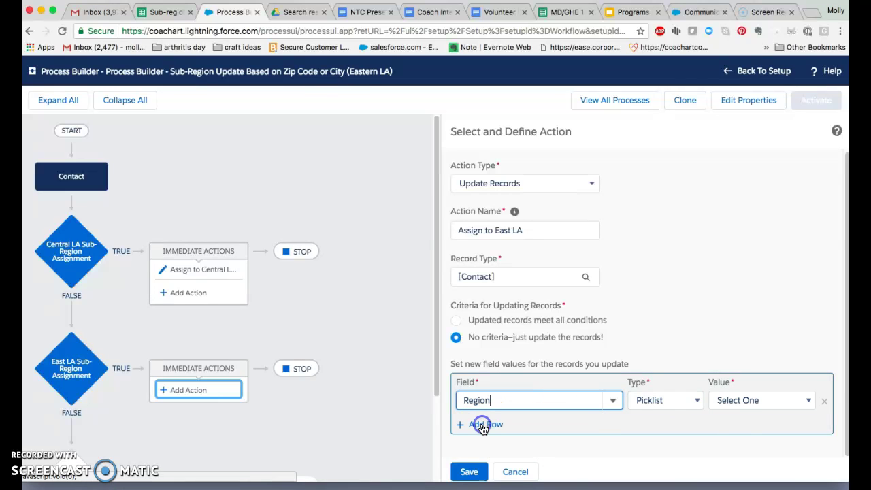
pyautogui.click(763, 400)
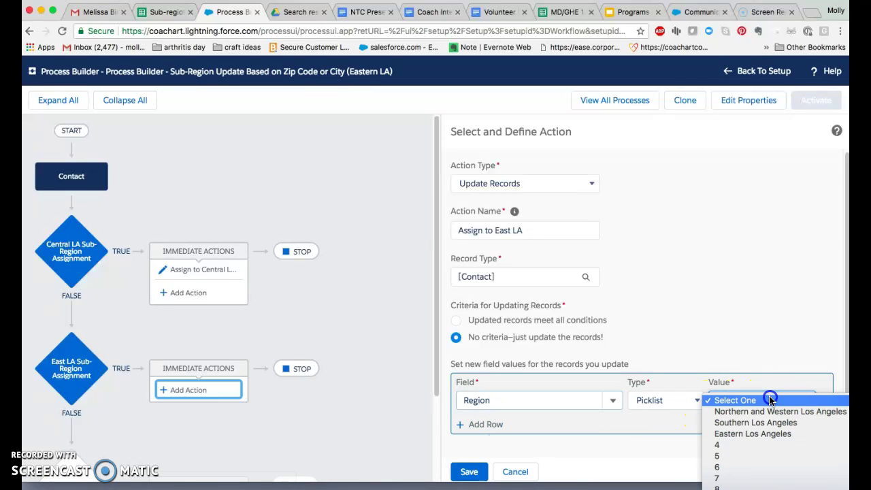
pyautogui.click(772, 433)
# - Add a second field update that sets Sub-region to East LA (ELA), and save the action
pyautogui.click(485, 424)
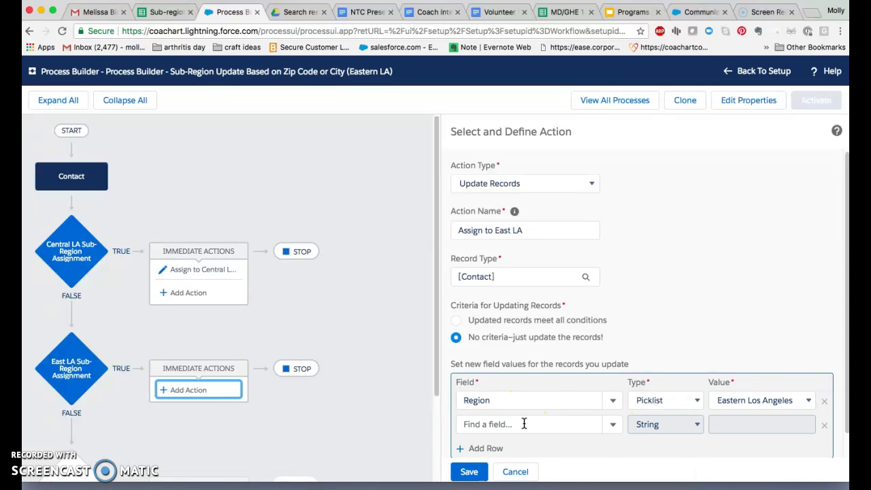
pyautogui.click(518, 424)
pyautogui.write('s')
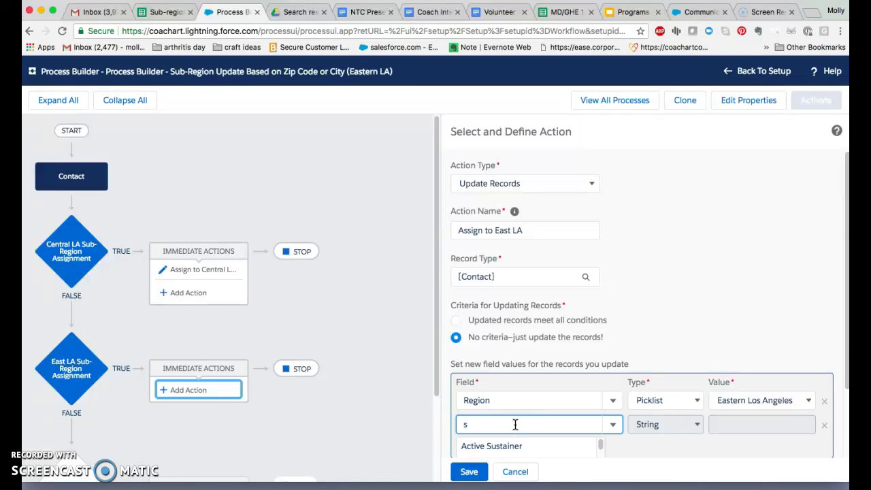
pyautogui.scroll(-1, 525, 422)
pyautogui.click(501, 439)
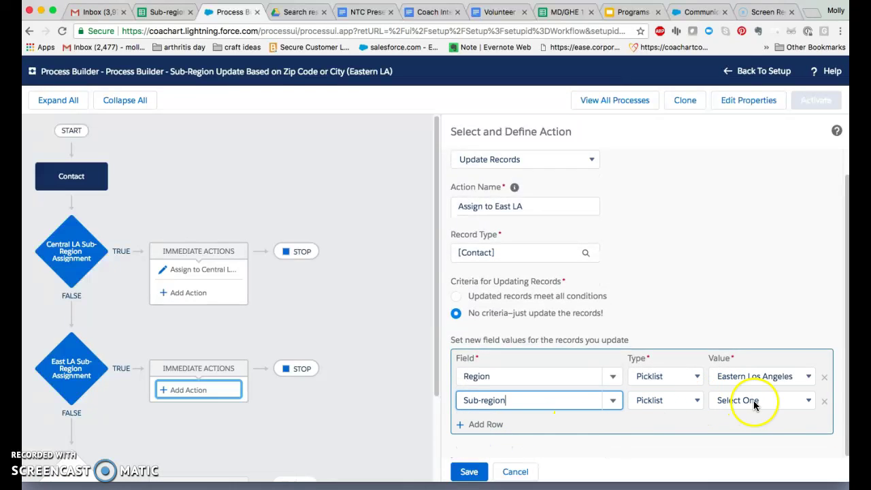
pyautogui.click(760, 403)
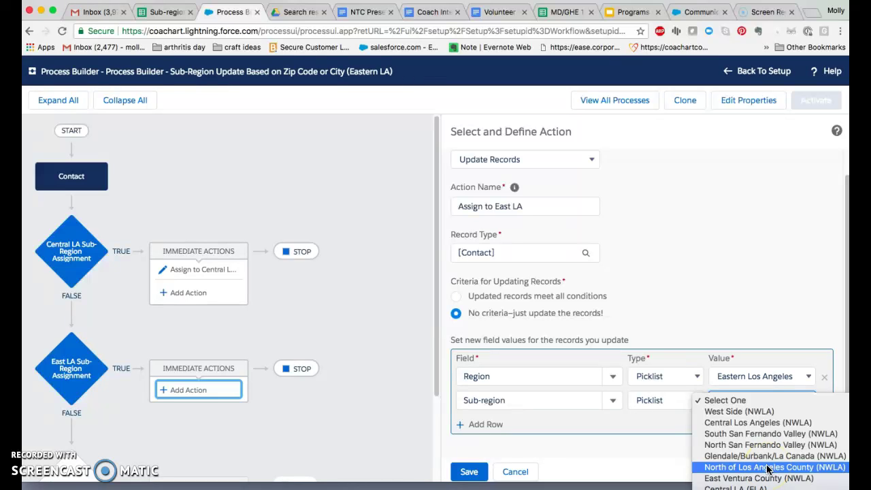
pyautogui.scroll(-2, 768, 468)
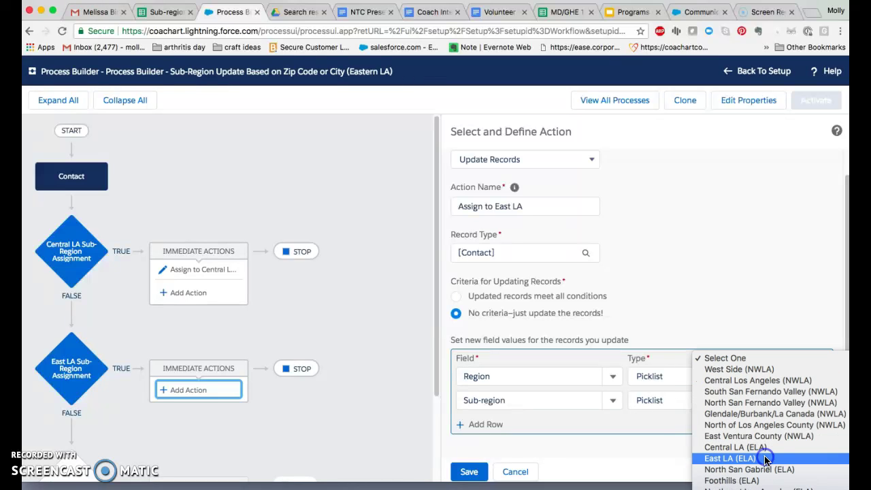
pyautogui.click(766, 461)
pyautogui.click(469, 471)
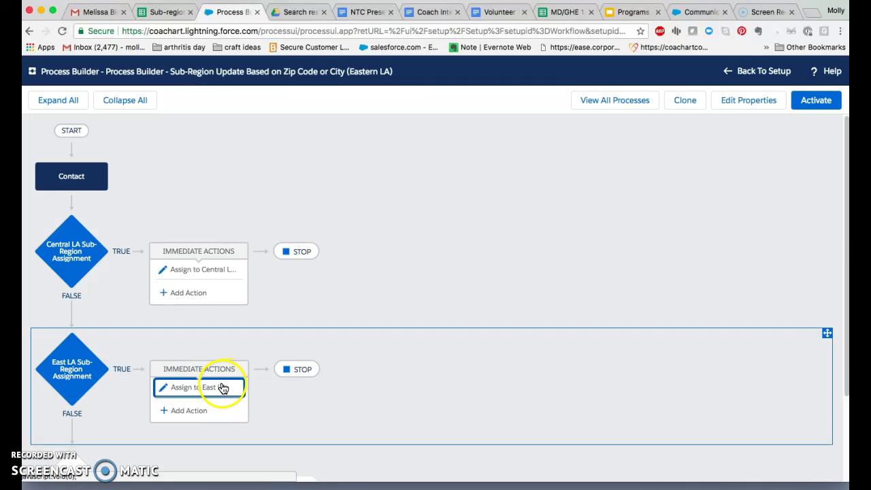
# - Review the zip code conditions and the any-condition (OR) logic of the East LA and Central LA criteria
pyautogui.click(81, 374)
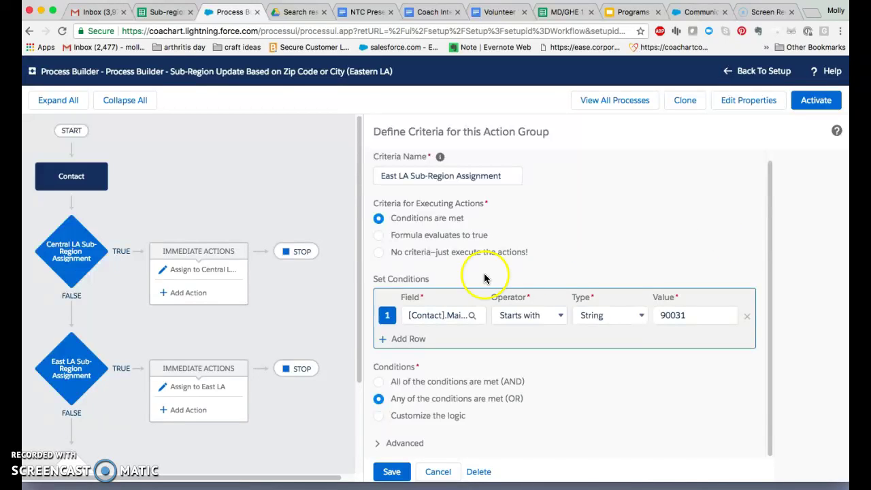
pyautogui.click(70, 259)
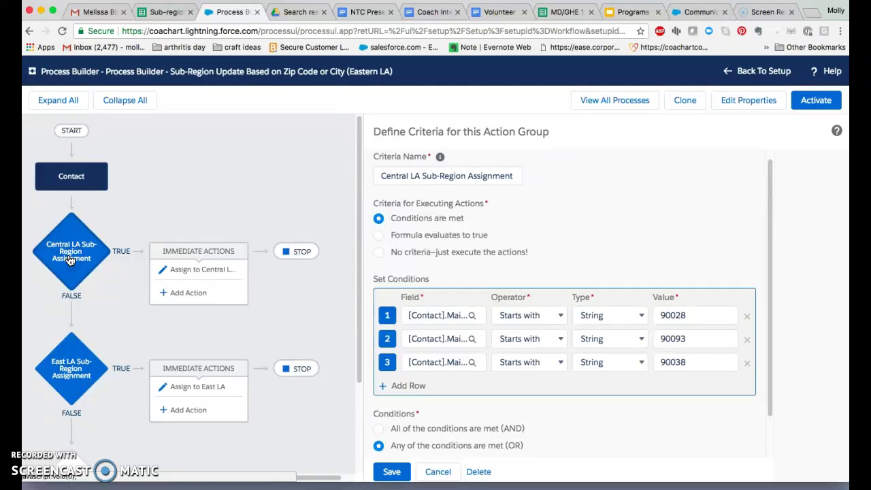
pyautogui.click(93, 286)
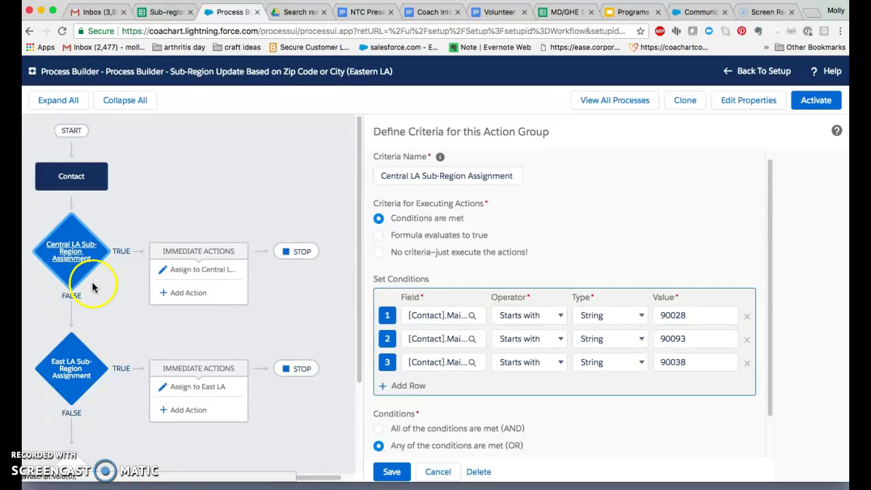
pyautogui.click(392, 471)
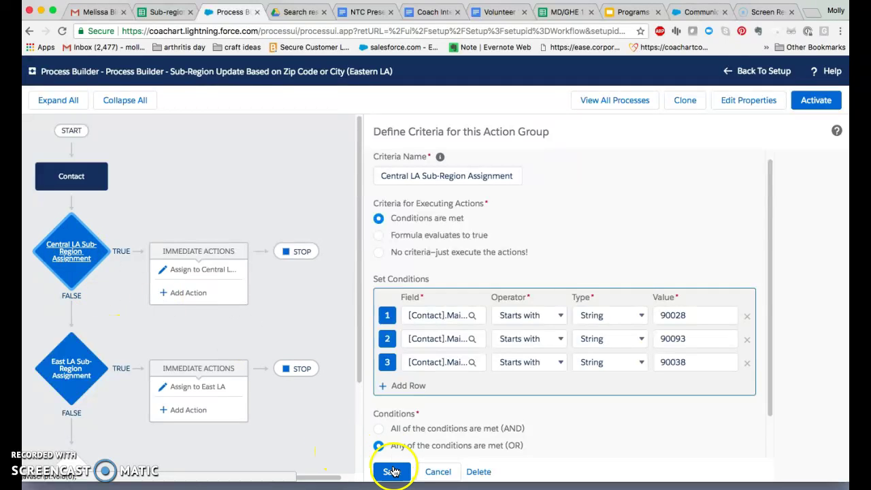
pyautogui.click(394, 472)
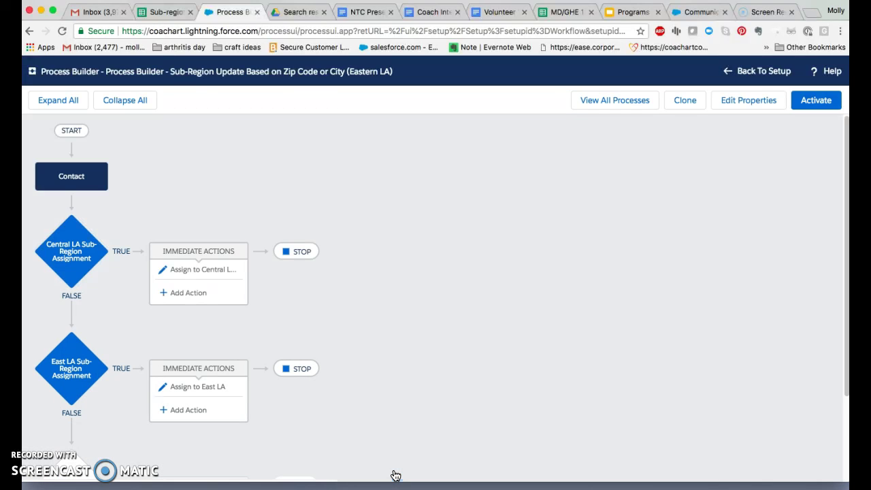
pyautogui.moveTo(73, 248)
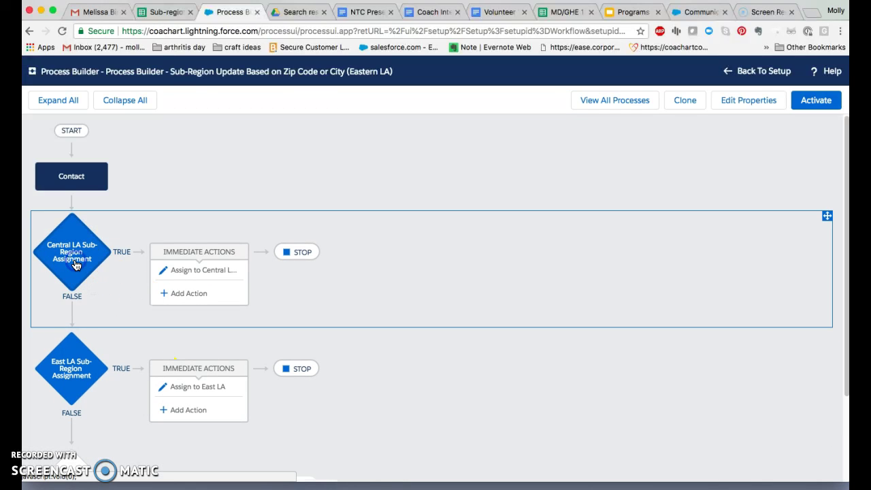
pyautogui.click(75, 265)
pyautogui.click(379, 446)
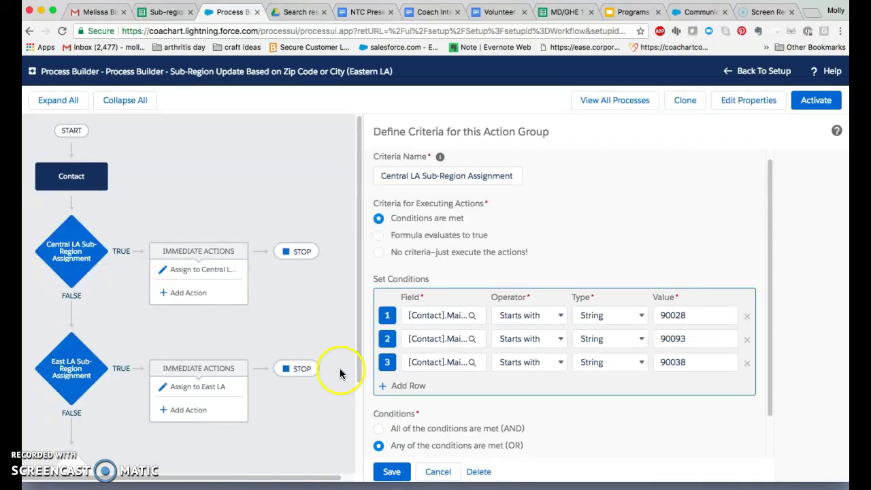
# - Examine the city-based criteria on the Bay Area sheet of the Sub-region Definitions spreadsheet in Google Sheets, and return to the Eastern LA process
pyautogui.scroll(-1, 315, 336)
pyautogui.scroll(-1, 315, 336)
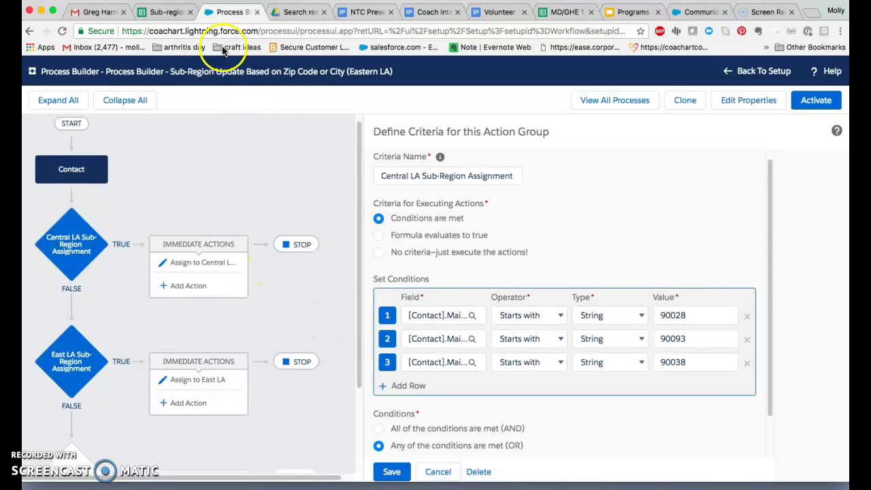
pyautogui.click(168, 12)
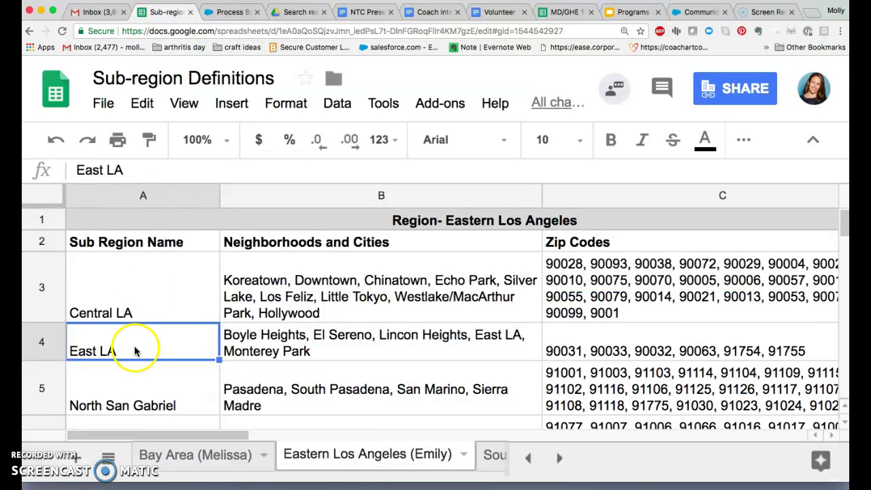
pyautogui.click(190, 461)
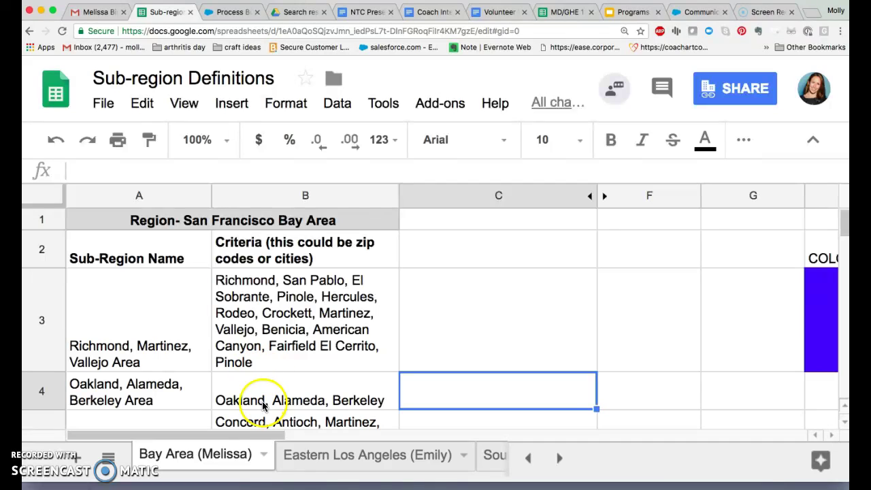
pyautogui.click(310, 467)
pyautogui.scroll(-5, 288, 340)
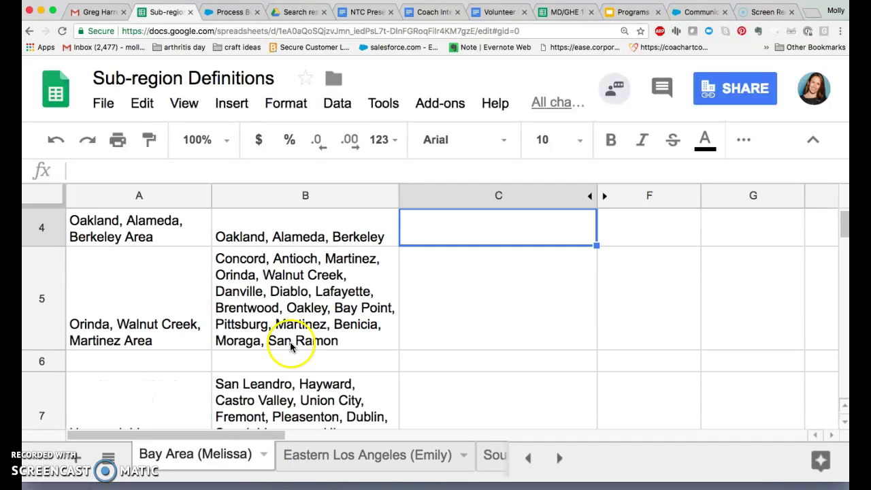
pyautogui.scroll(5, 289, 362)
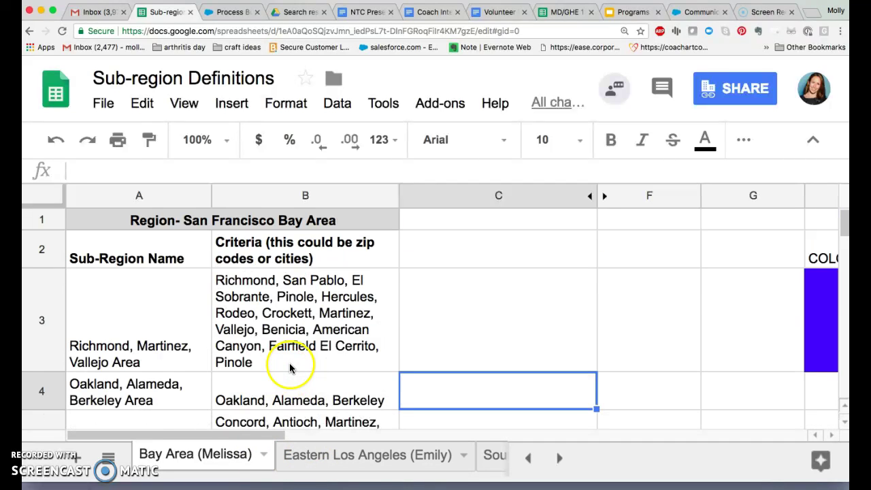
pyautogui.click(232, 13)
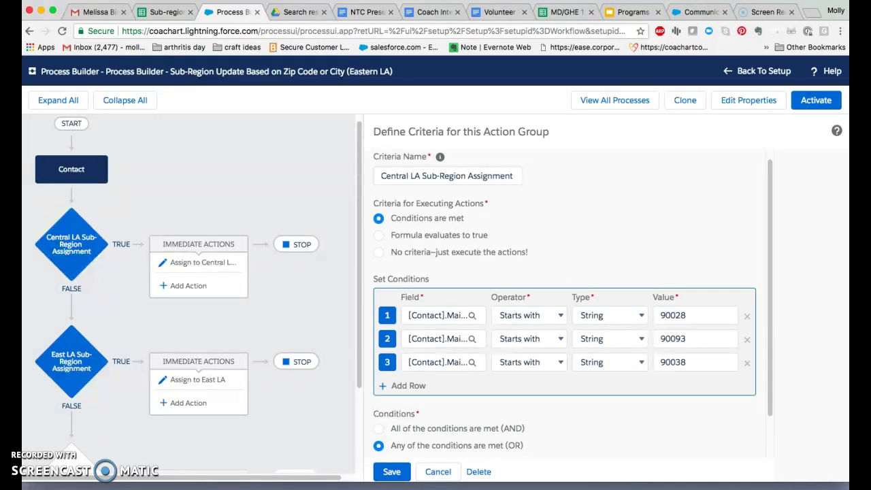
# - Switch to the Salesforce page showing the Communication Log 2018 report and open Setup from there
pyautogui.click(697, 15)
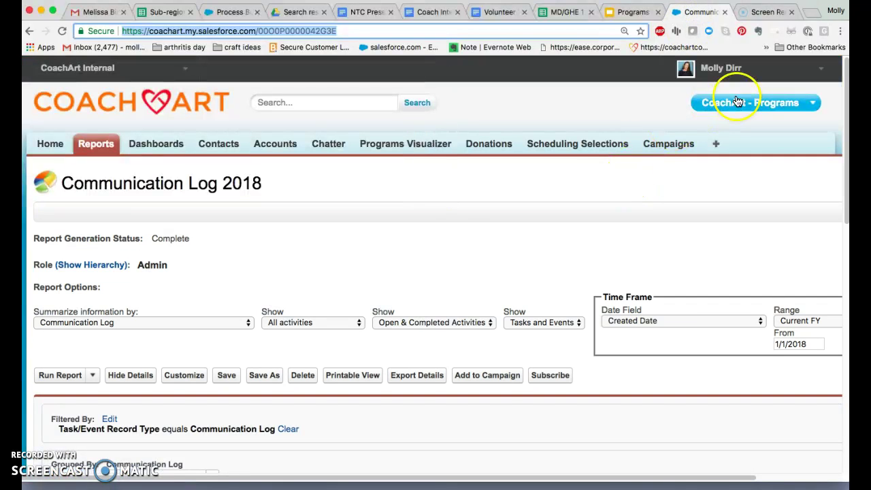
pyautogui.click(822, 73)
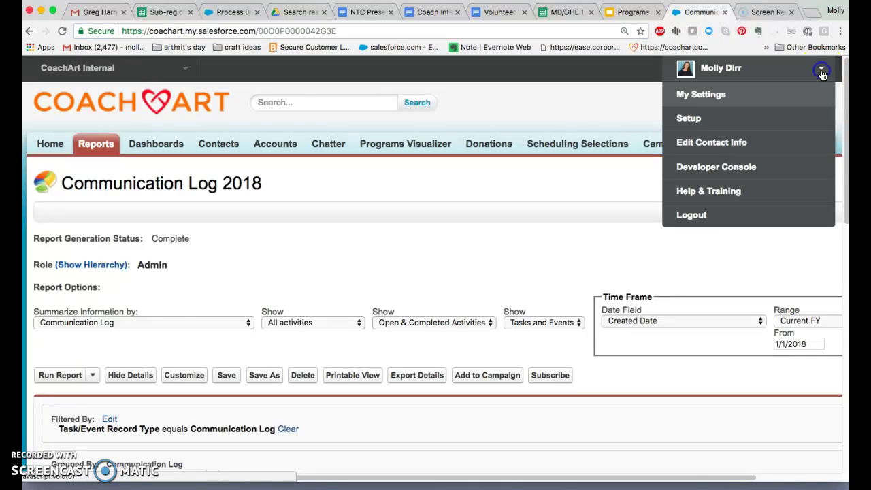
pyautogui.click(561, 126)
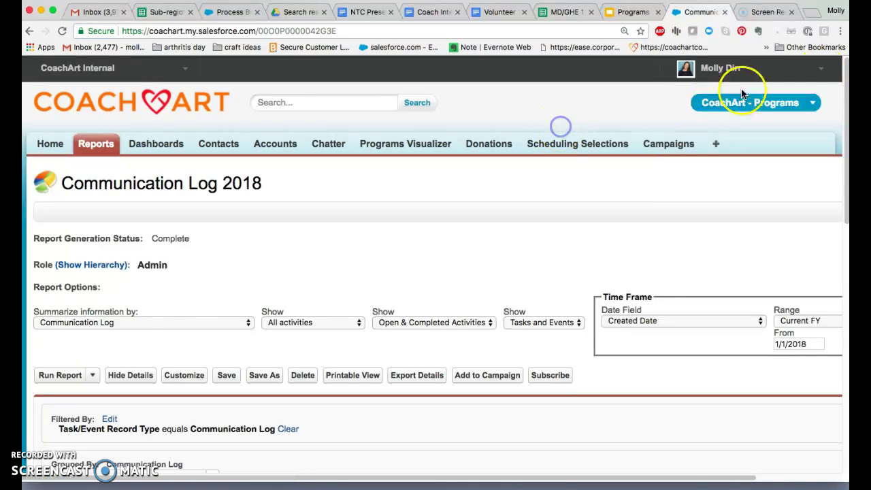
pyautogui.click(823, 70)
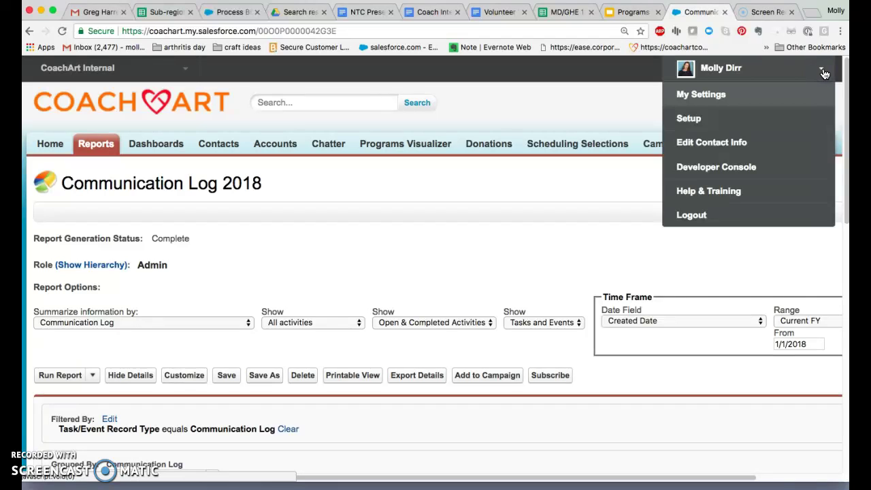
pyautogui.click(708, 124)
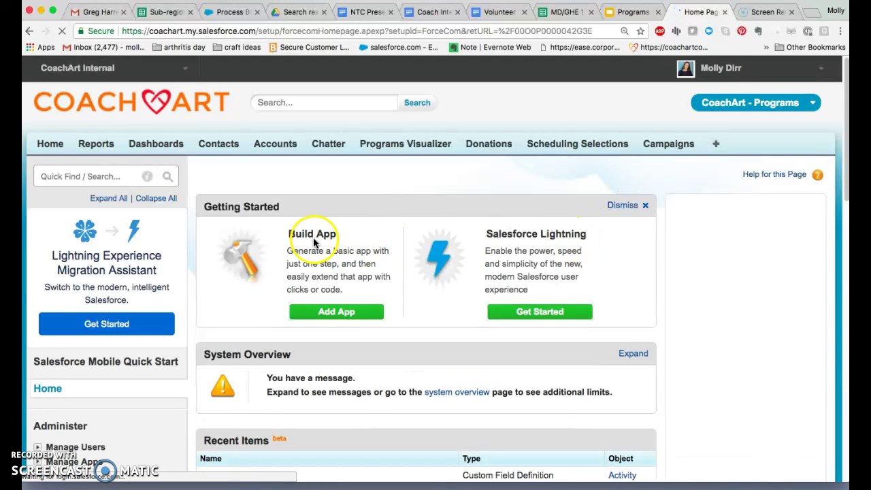
# - Search Setup for "process" and open Process Builder from the matching entries
pyautogui.scroll(-5, 197, 245)
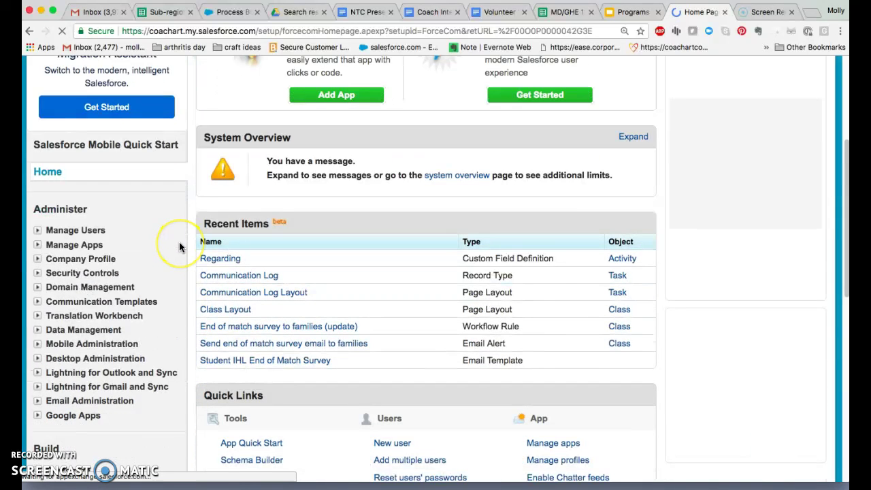
pyautogui.scroll(5, 180, 245)
pyautogui.click(111, 177)
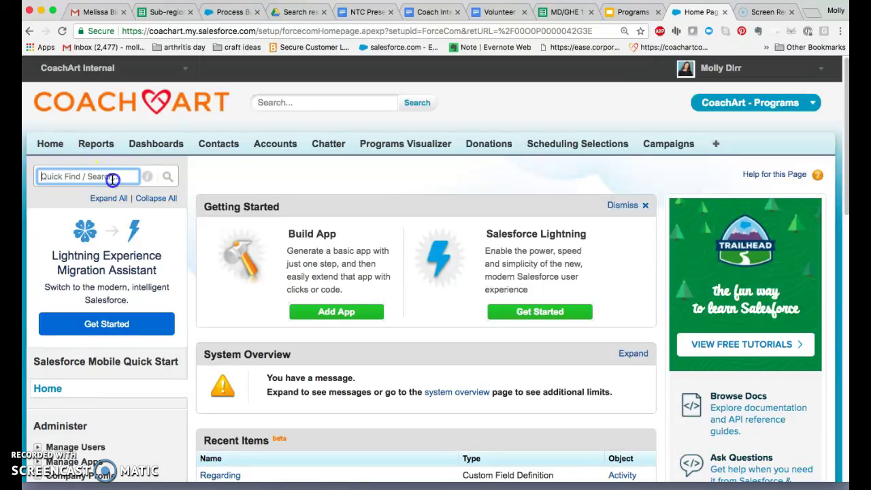
pyautogui.write('proce')
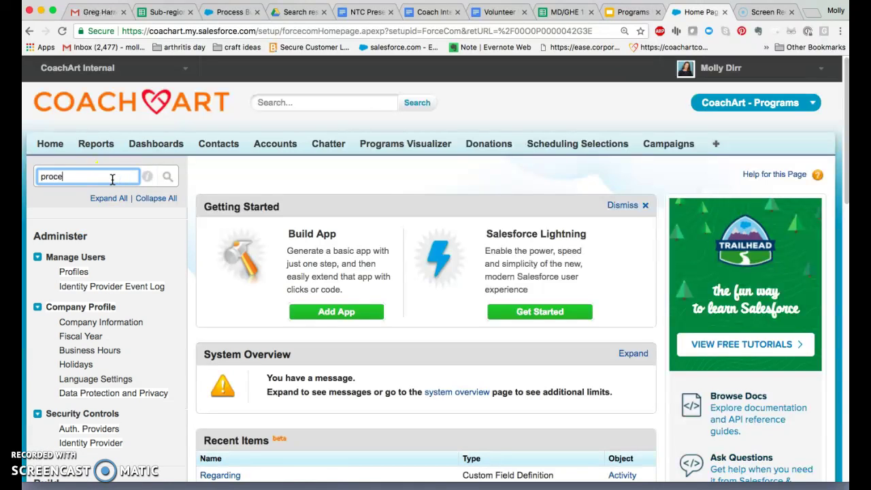
pyautogui.write('ss')
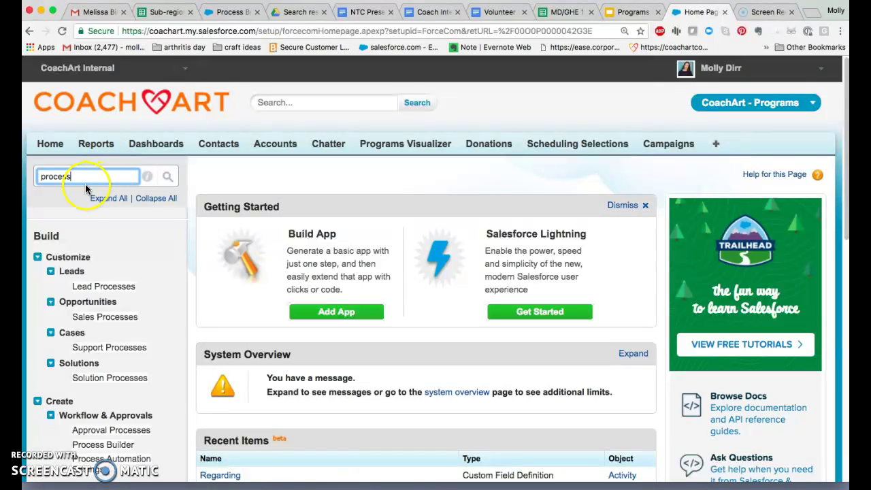
pyautogui.click(110, 451)
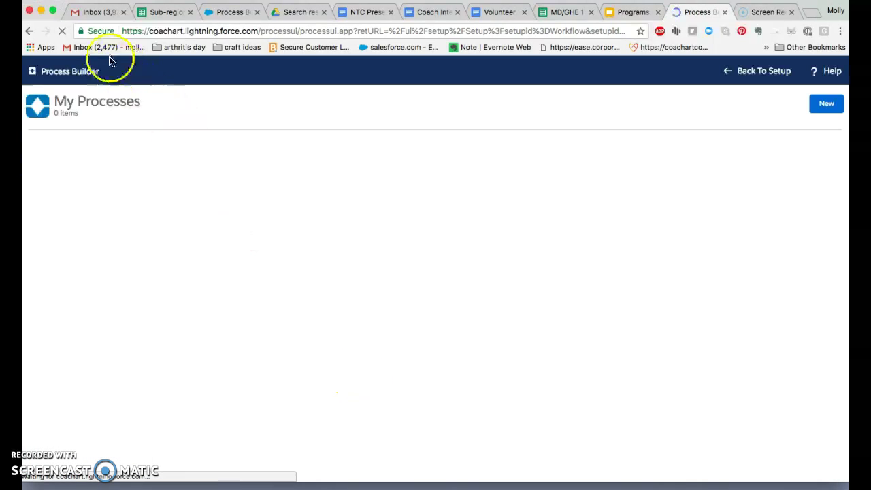
# - Return to the Setup home page and expand Create and its Workflow & Approvals section to locate Process Builder
pyautogui.click(30, 35)
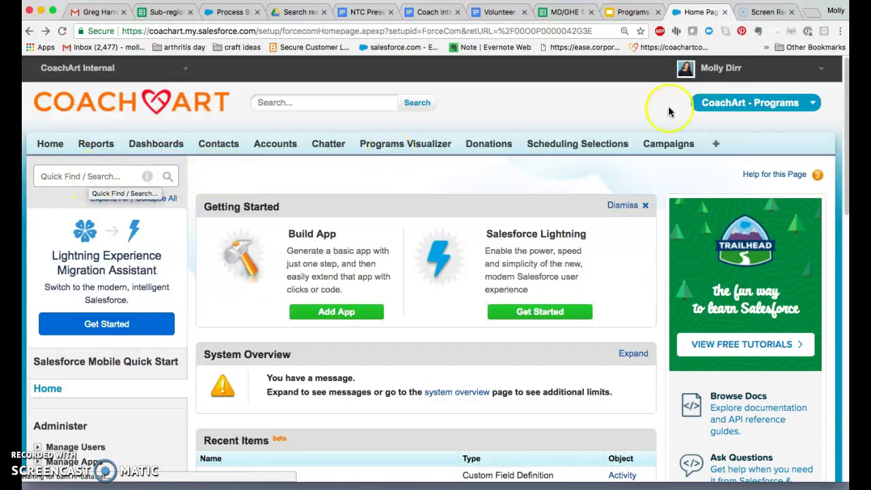
pyautogui.click(718, 68)
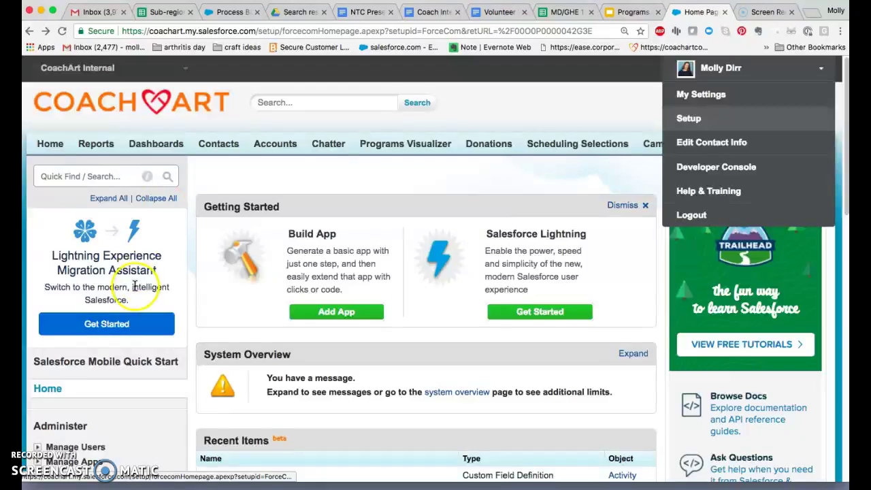
pyautogui.scroll(-5, 161, 272)
pyautogui.scroll(-2, 136, 300)
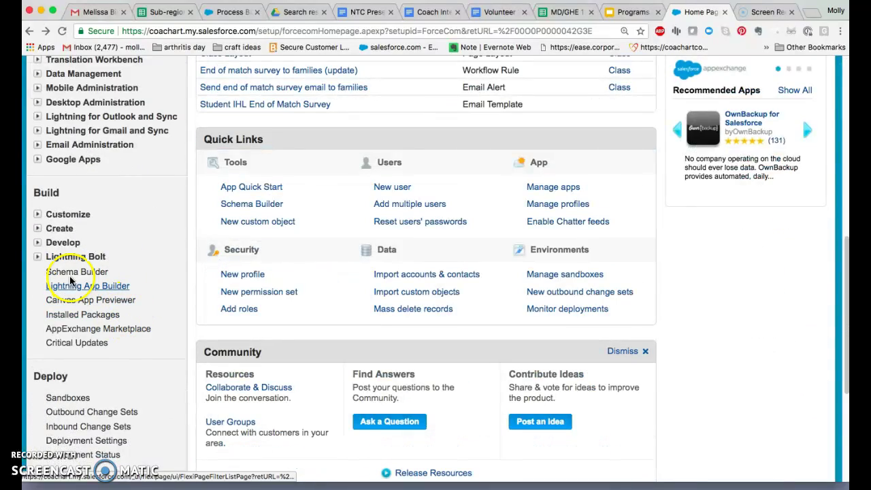
pyautogui.click(38, 231)
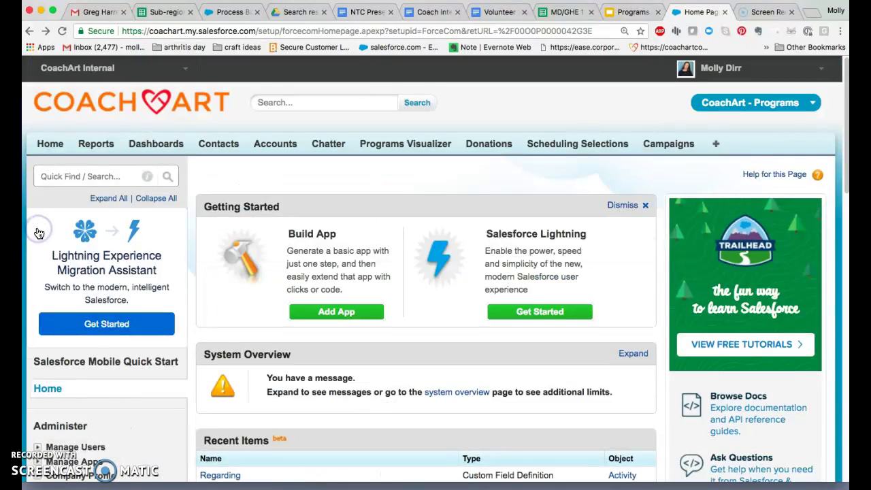
pyautogui.scroll(-8, 37, 231)
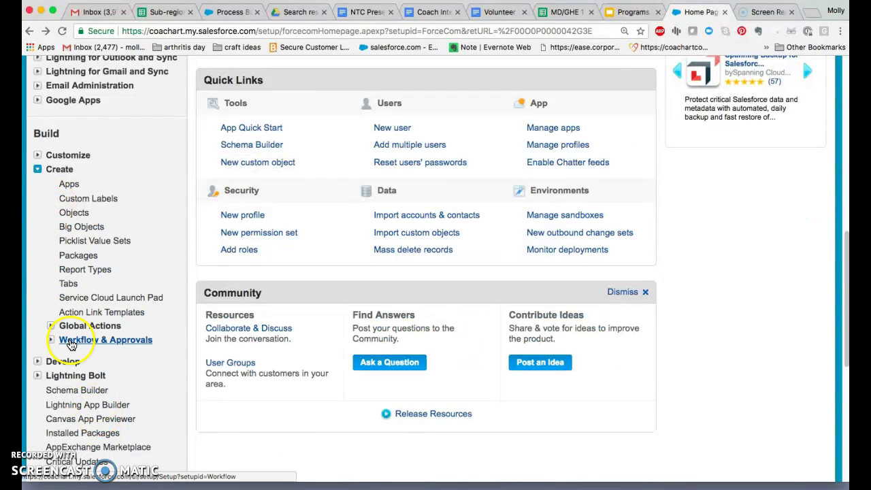
pyautogui.click(51, 340)
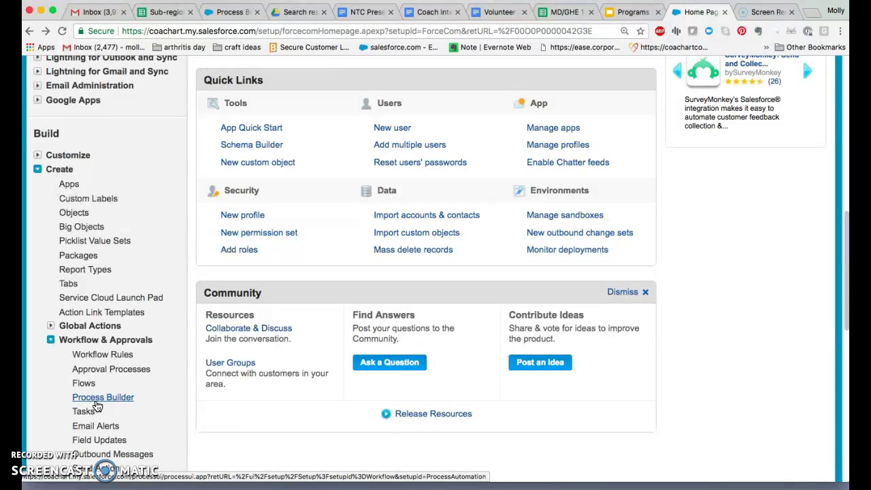
pyautogui.click(134, 387)
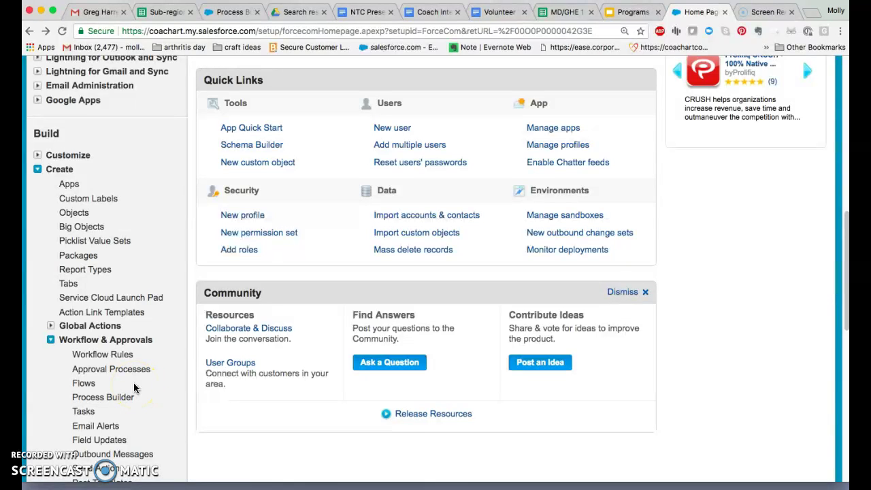
pyautogui.scroll(10, 175, 334)
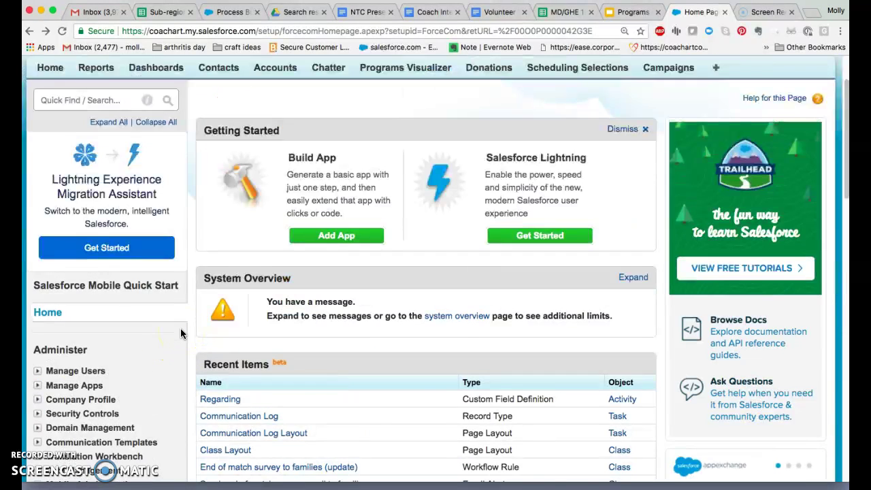
pyautogui.scroll(1, 181, 333)
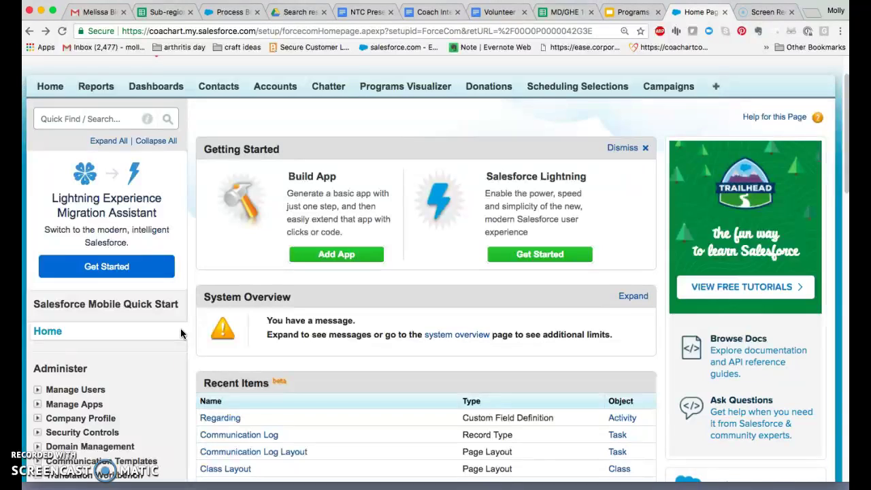